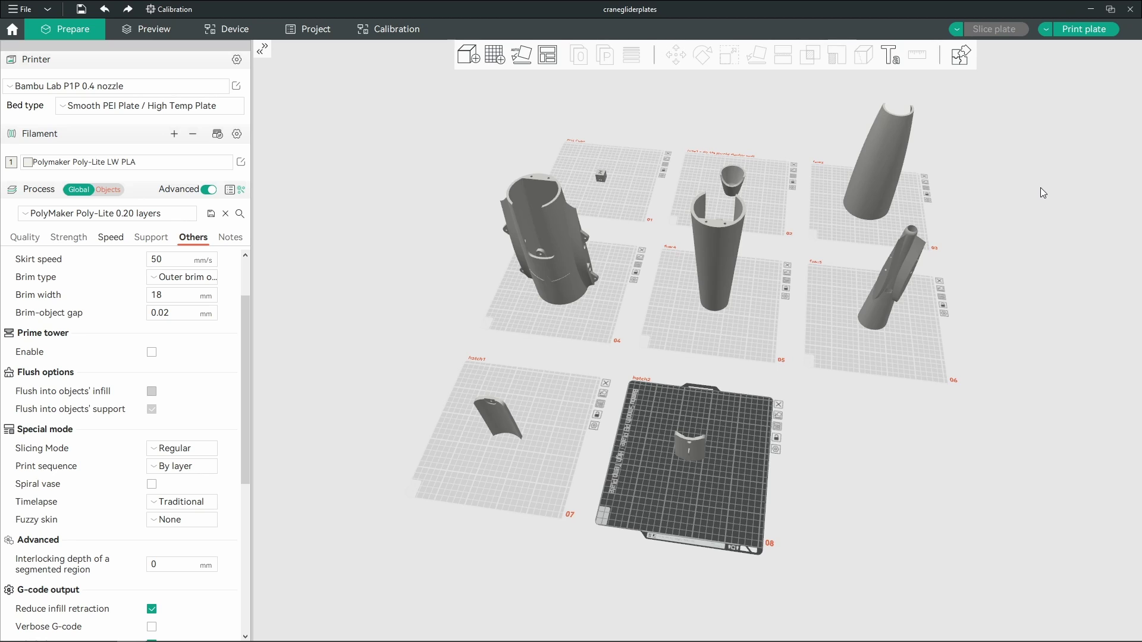
- Orbit around the glider parts from several angles, then switch to the falconv2mainsettings window
{"action": "mouse_move", "coordinate": [991, 198]}
{"action": "left_mouse_down"}
{"action": "mouse_move", "coordinate": [991, 213]}
{"action": "mouse_move", "coordinate": [990, 204]}
{"action": "left_mouse_up"}
{"action": "left_click_drag", "start_coordinate": [1034, 277], "coordinate": [968, 296]}
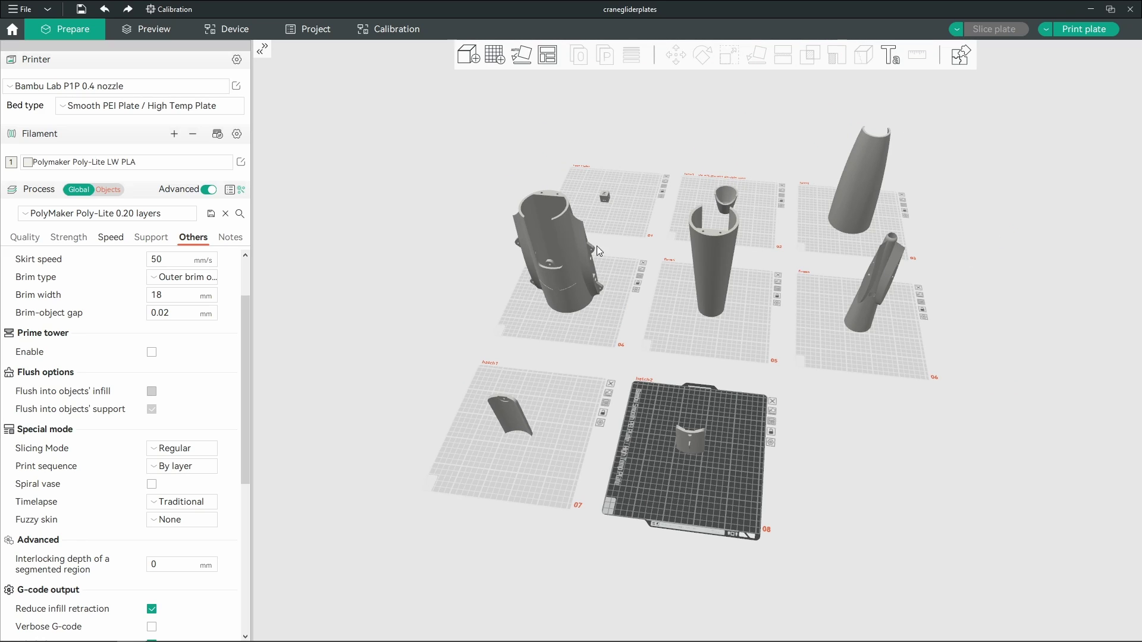
{"action": "left_click_drag", "start_coordinate": [440, 195], "coordinate": [484, 201]}
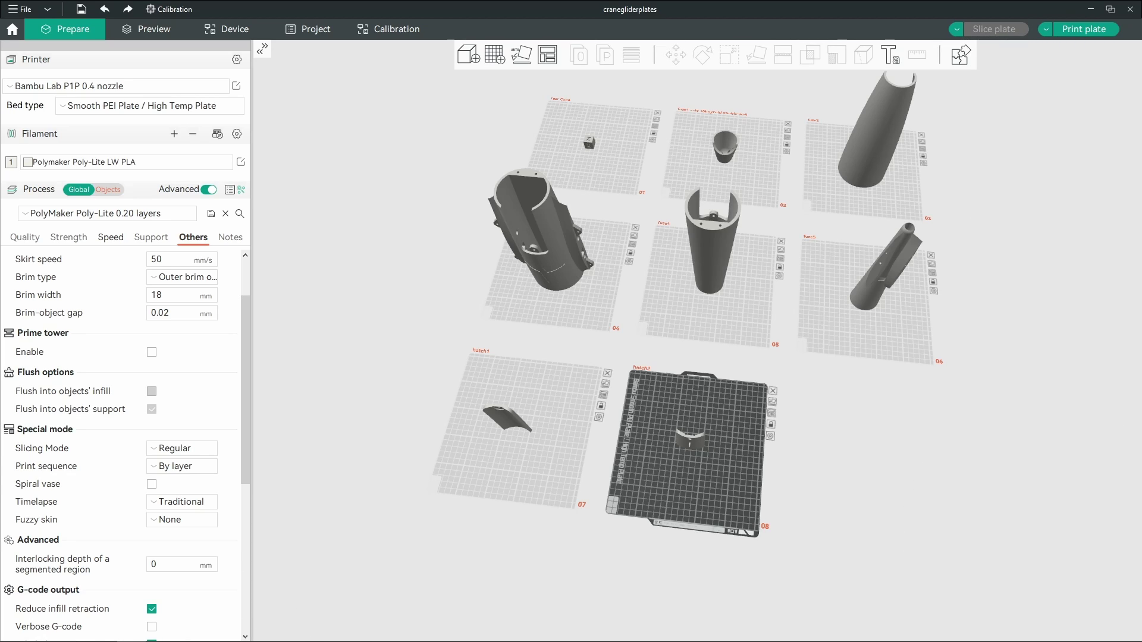
{"action": "key", "text": "alt+Tab"}
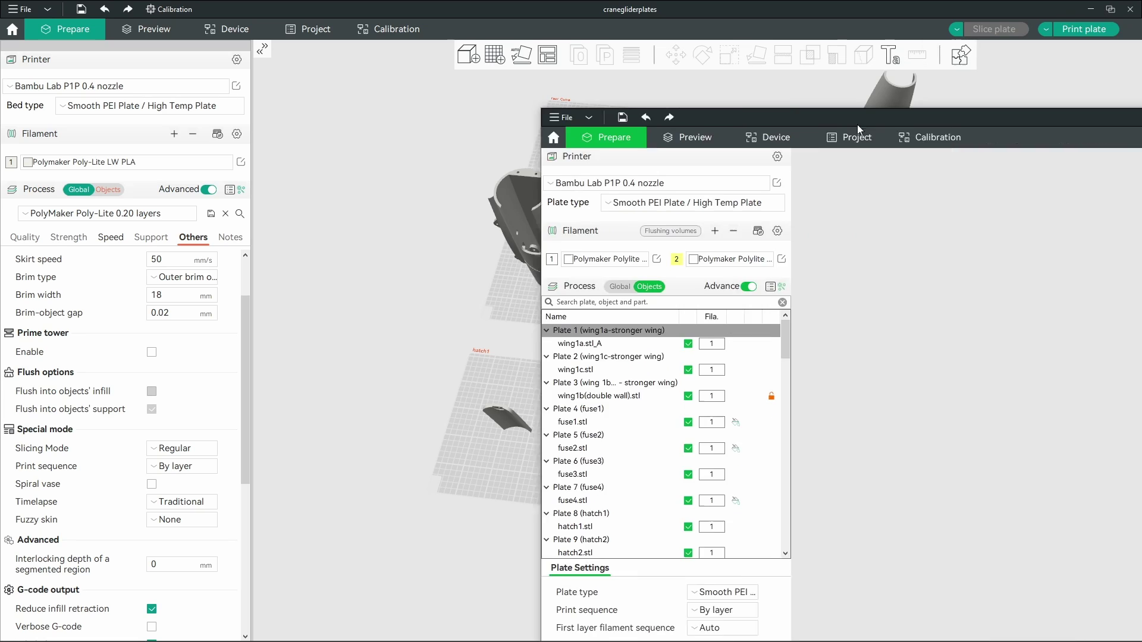
{"action": "scroll", "coordinate": [928, 297], "scroll_direction": "down", "scroll_amount": 3}
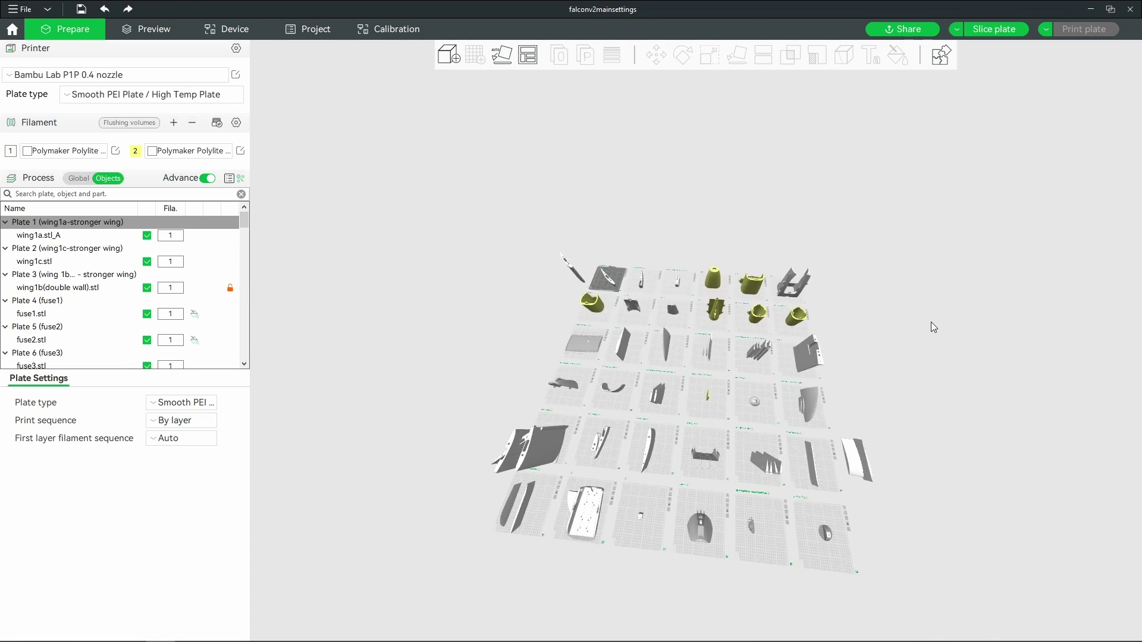
{"action": "scroll", "coordinate": [929, 309], "scroll_direction": "up", "scroll_amount": 3}
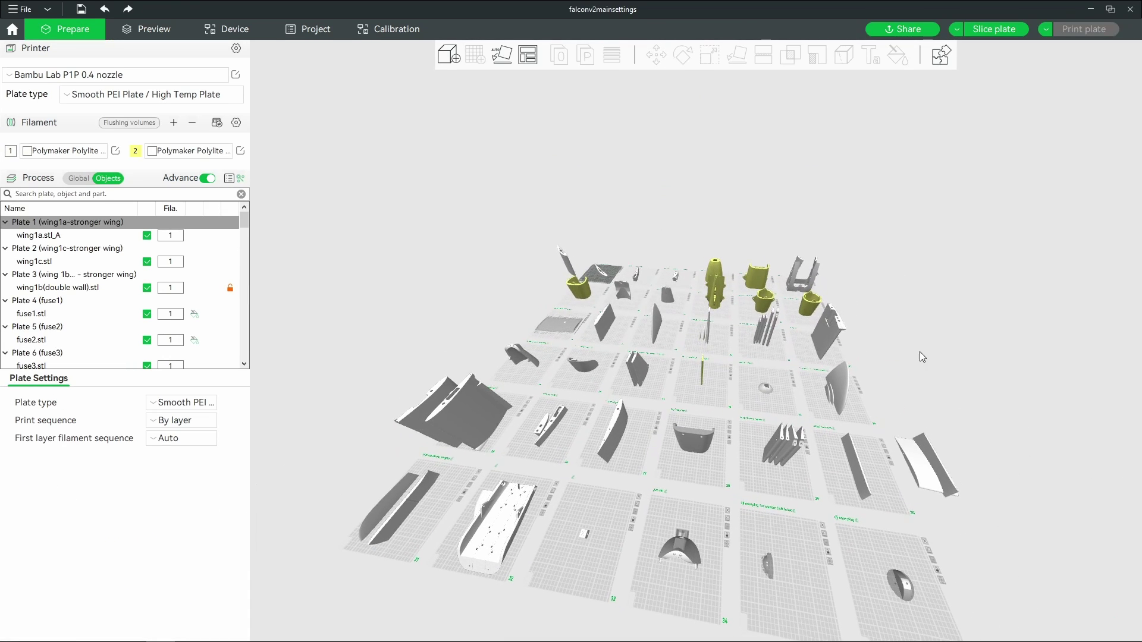
{"action": "scroll", "coordinate": [920, 297], "scroll_direction": "down", "scroll_amount": 3}
{"action": "scroll", "coordinate": [919, 266], "scroll_direction": "up", "scroll_amount": 3}
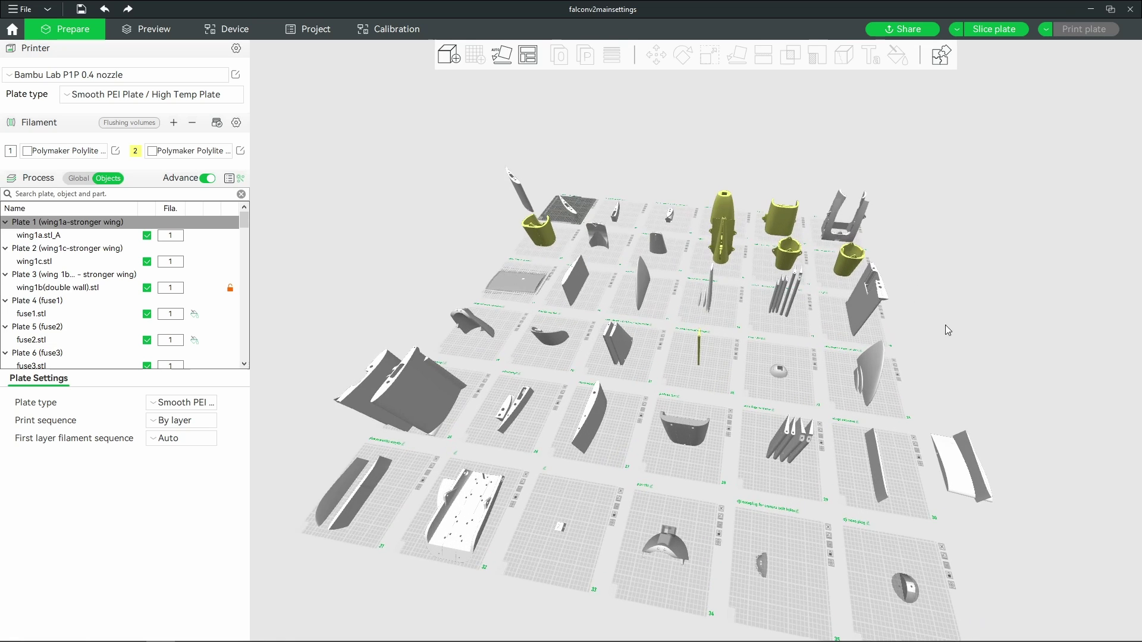
{"action": "scroll", "coordinate": [984, 273], "scroll_direction": "up", "scroll_amount": 3}
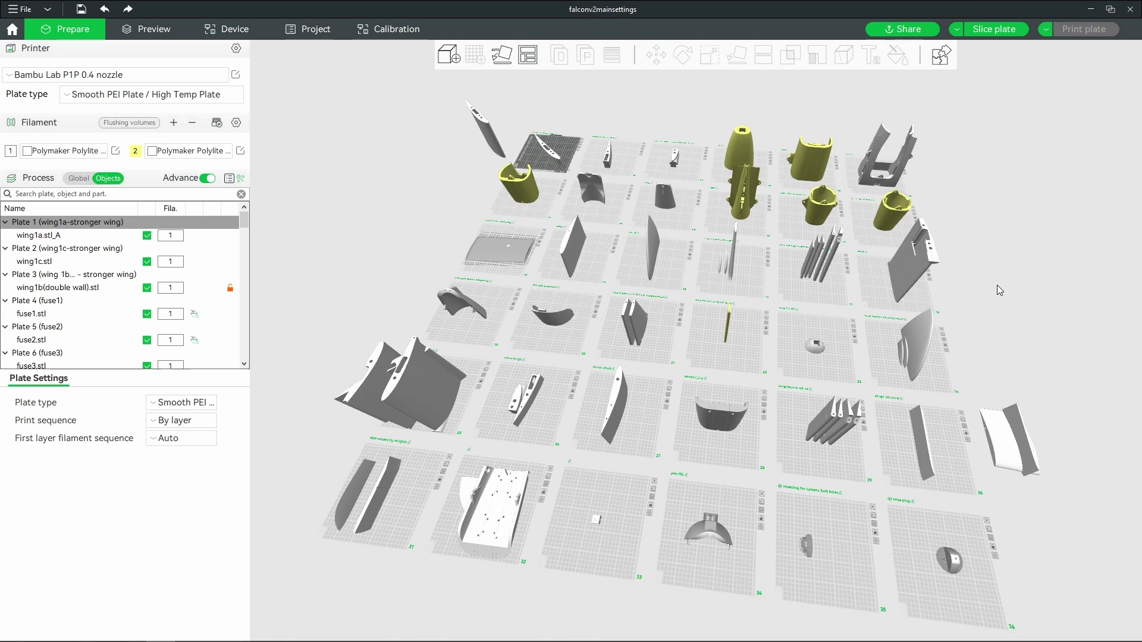
{"action": "left_click", "coordinate": [20, 11]}
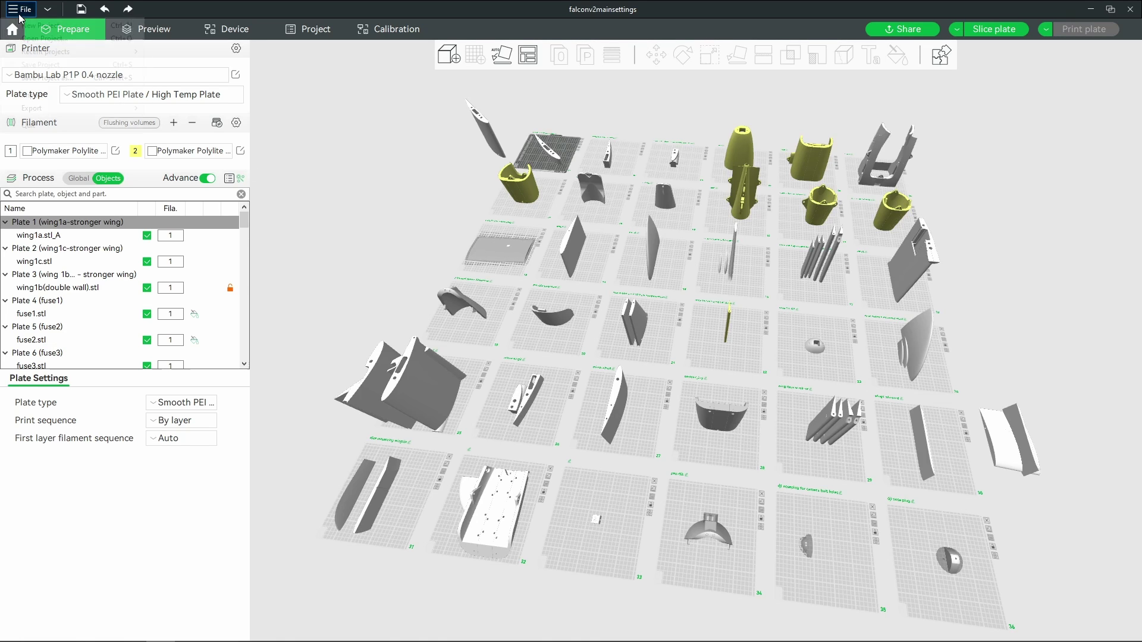
{"action": "left_click", "coordinate": [974, 290]}
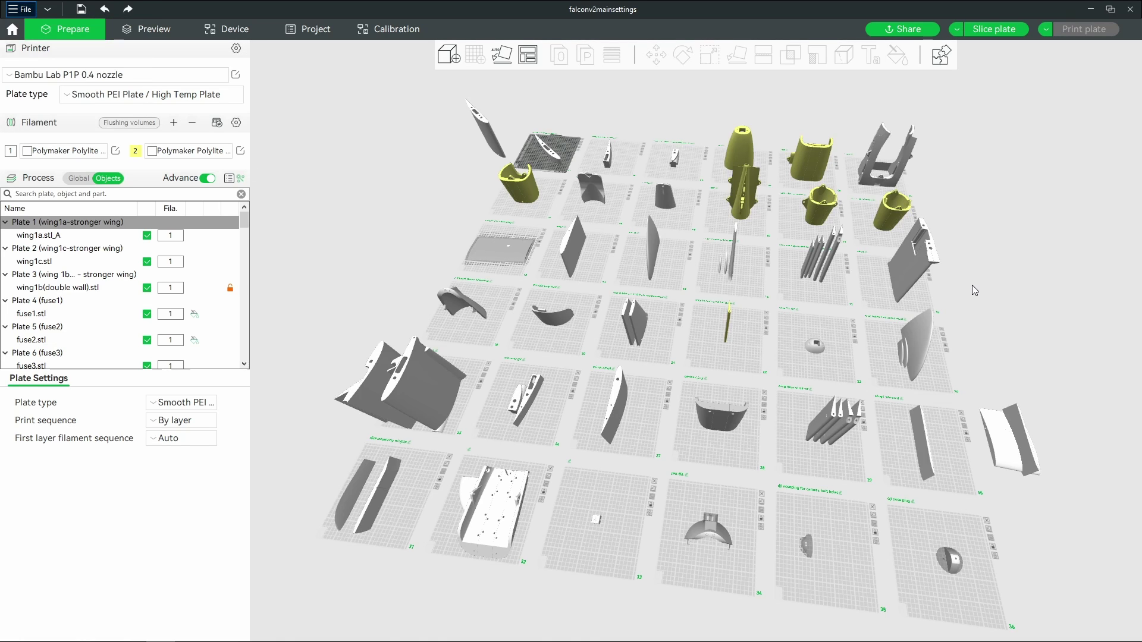
{"action": "left_click_drag", "start_coordinate": [975, 290], "coordinate": [1012, 255]}
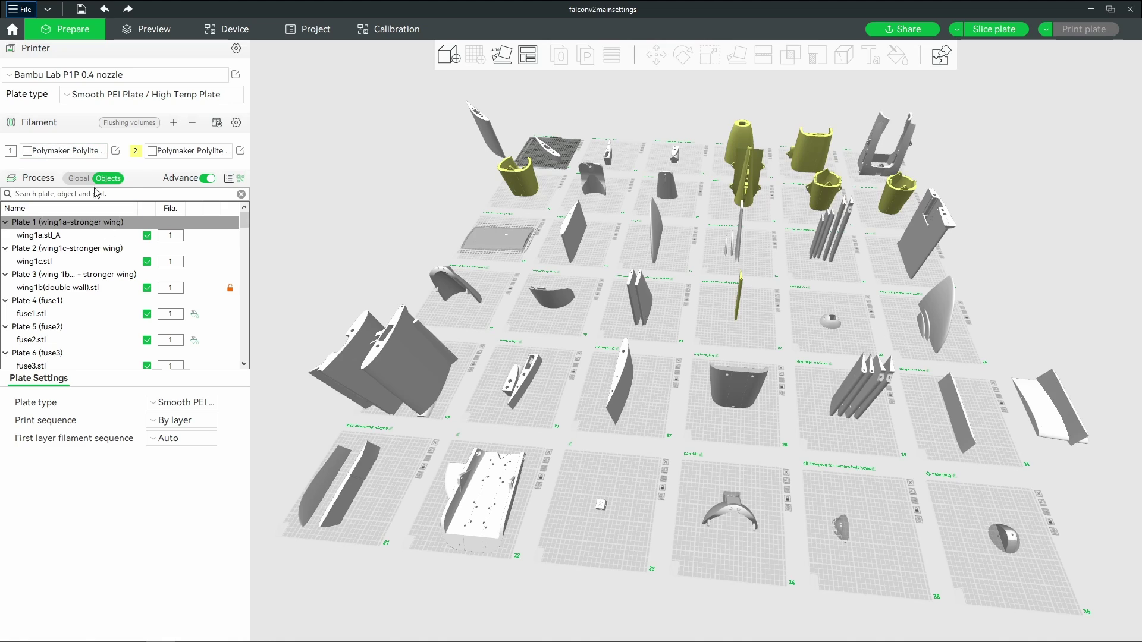
- Inspect the yellow tail part's own settings, then return to the global process settings
{"action": "left_click", "coordinate": [761, 174]}
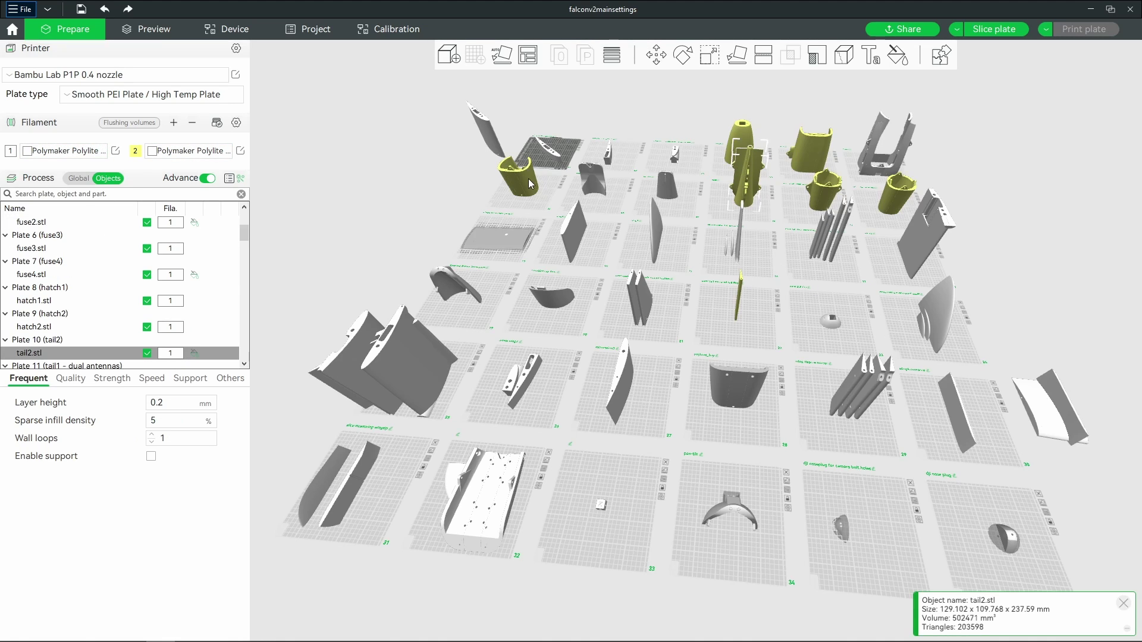
{"action": "left_click", "coordinate": [421, 204]}
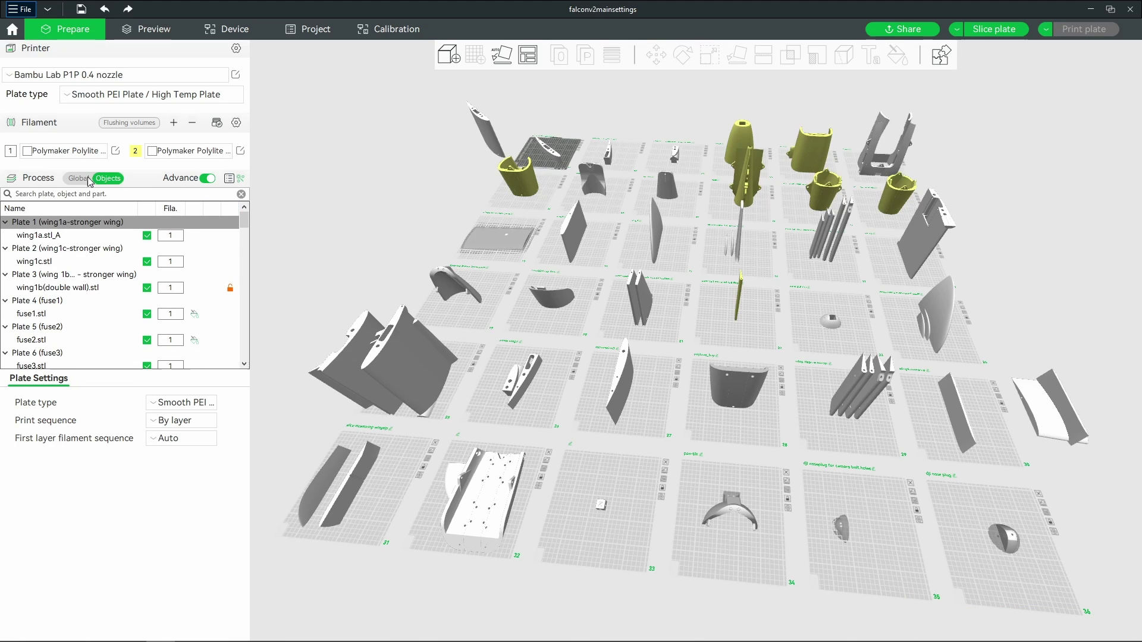
{"action": "left_click", "coordinate": [1028, 285]}
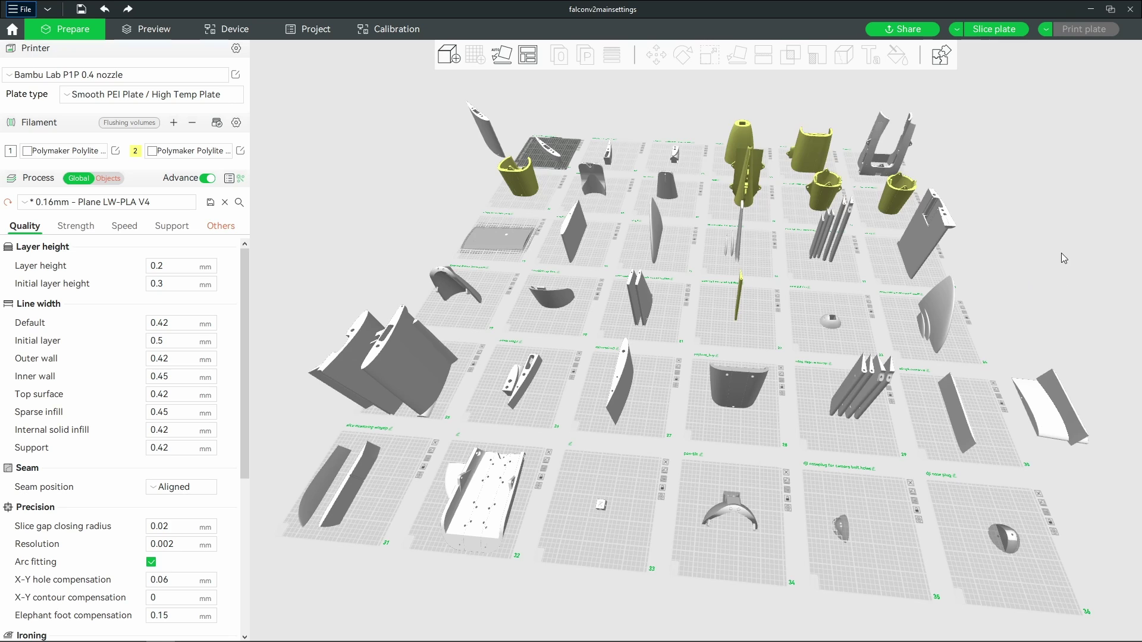
{"action": "left_click_drag", "start_coordinate": [1023, 301], "coordinate": [661, 289]}
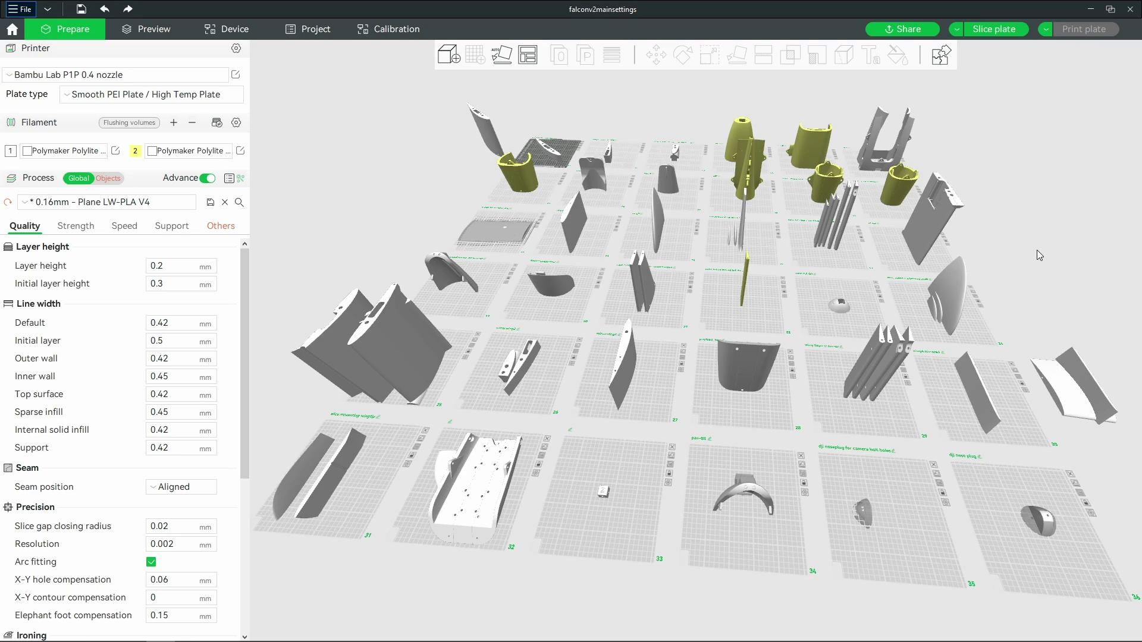
- Check wing5's per-object 5% infill and single wall loop, then show the global 0.16mm - Plane LW-PLA V4 settings
{"action": "left_click", "coordinate": [658, 219]}
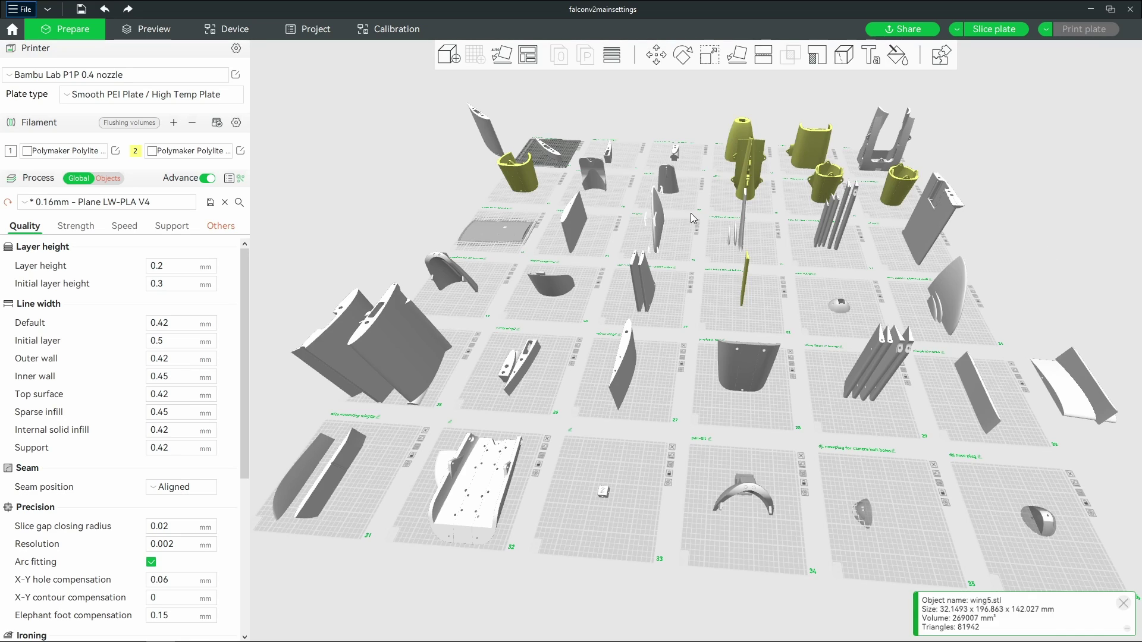
{"action": "left_click", "coordinate": [113, 179]}
{"action": "left_click", "coordinate": [153, 421]}
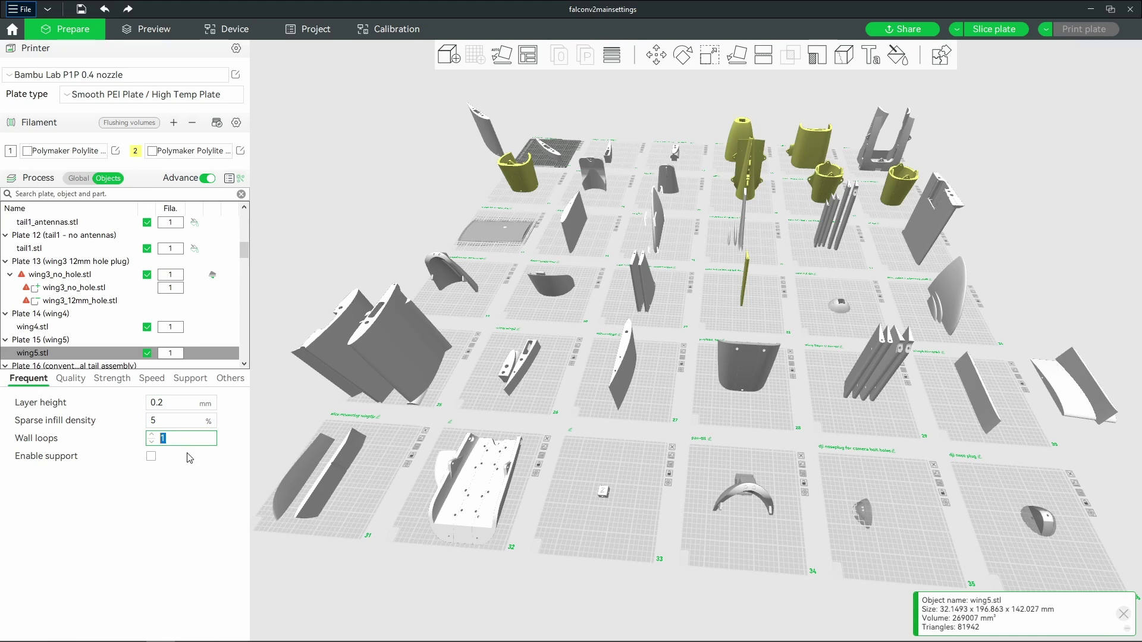
{"action": "left_click", "coordinate": [766, 312]}
{"action": "left_click", "coordinate": [766, 311]}
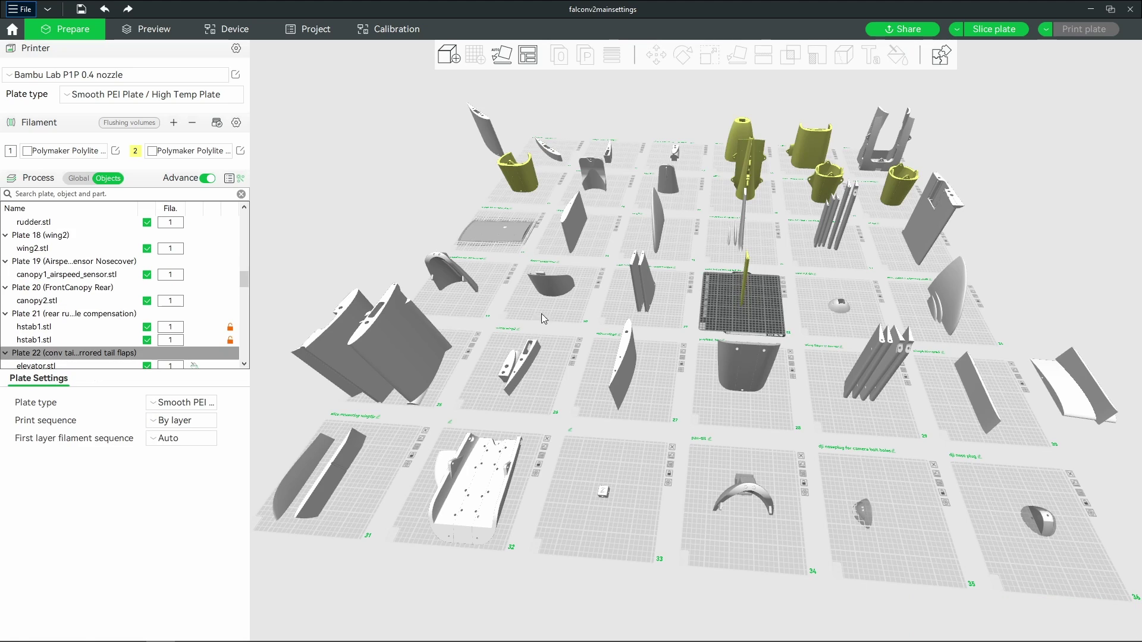
{"action": "left_click", "coordinate": [83, 180]}
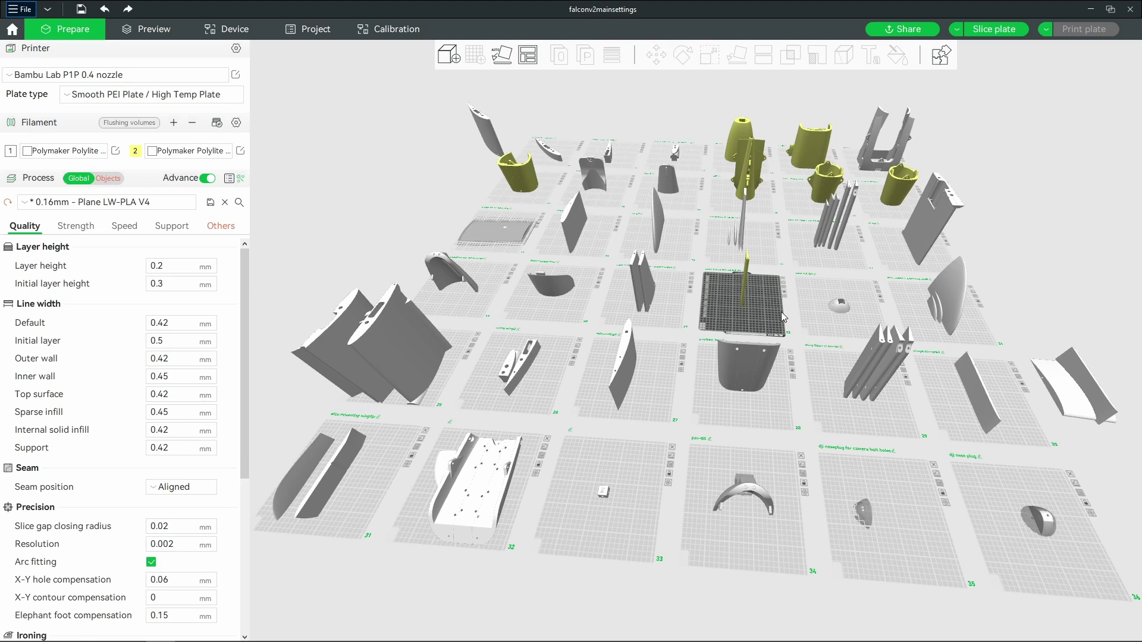
- Review bed adhesion on the Others tab: Auto brim, 18 mm width, 0.02 mm brim-object gap
{"action": "left_click", "coordinate": [644, 412]}
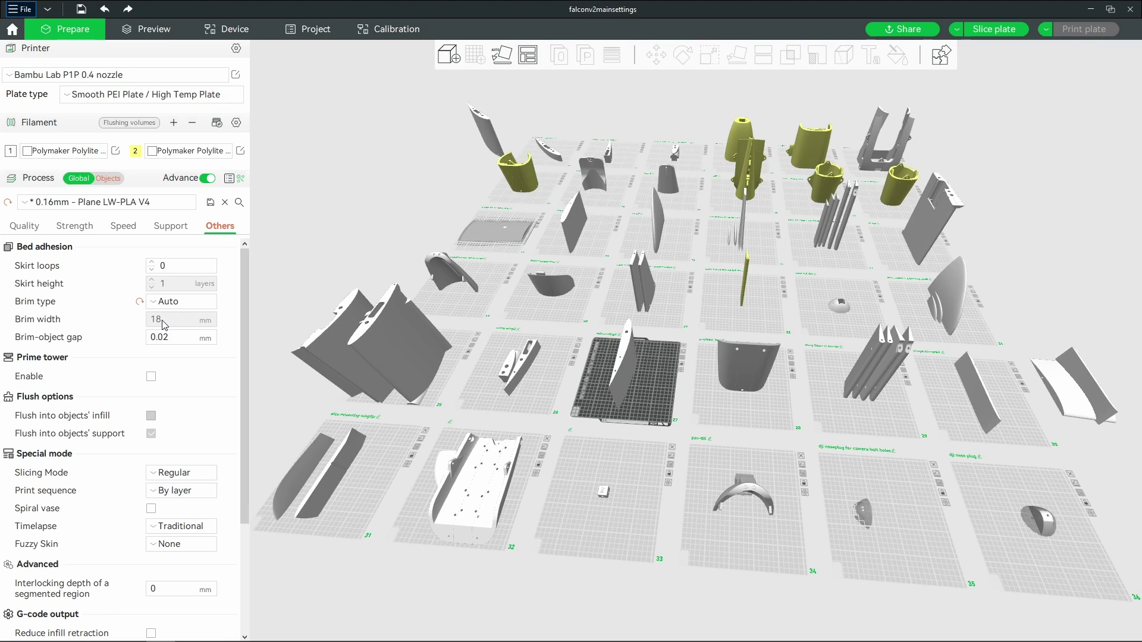
{"action": "left_click_drag", "start_coordinate": [169, 338], "coordinate": [136, 347]}
{"action": "left_click", "coordinate": [161, 340]}
{"action": "left_click_drag", "start_coordinate": [347, 246], "coordinate": [645, 319]}
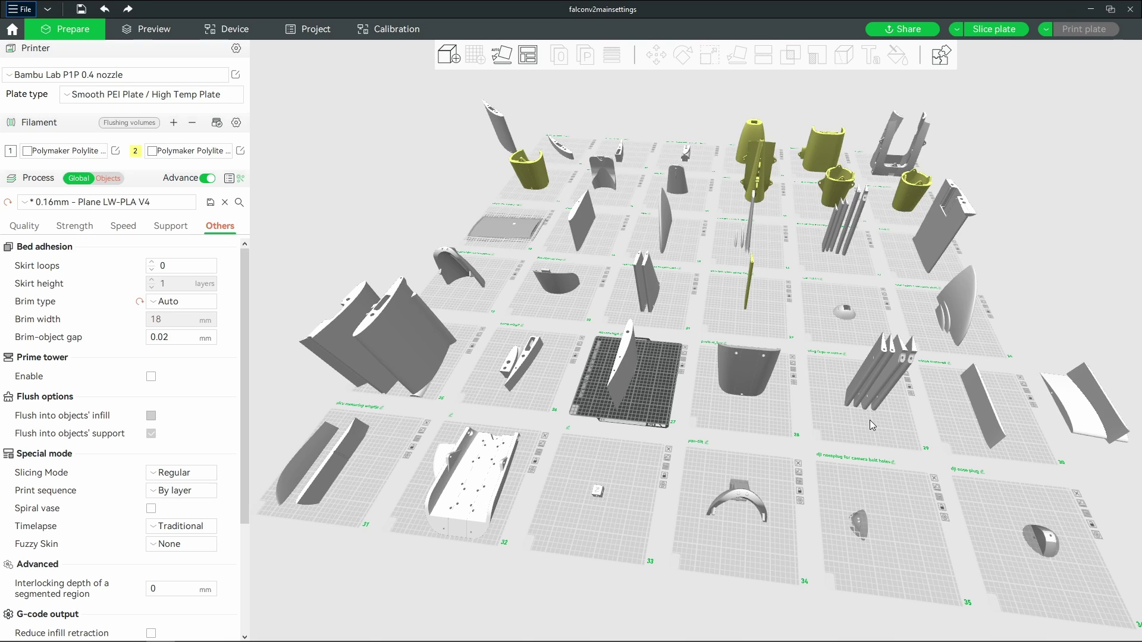
- Zoom in on plate 29 and inspect its aileron and flap parts
{"action": "scroll", "coordinate": [869, 423], "scroll_direction": "up", "scroll_amount": 5}
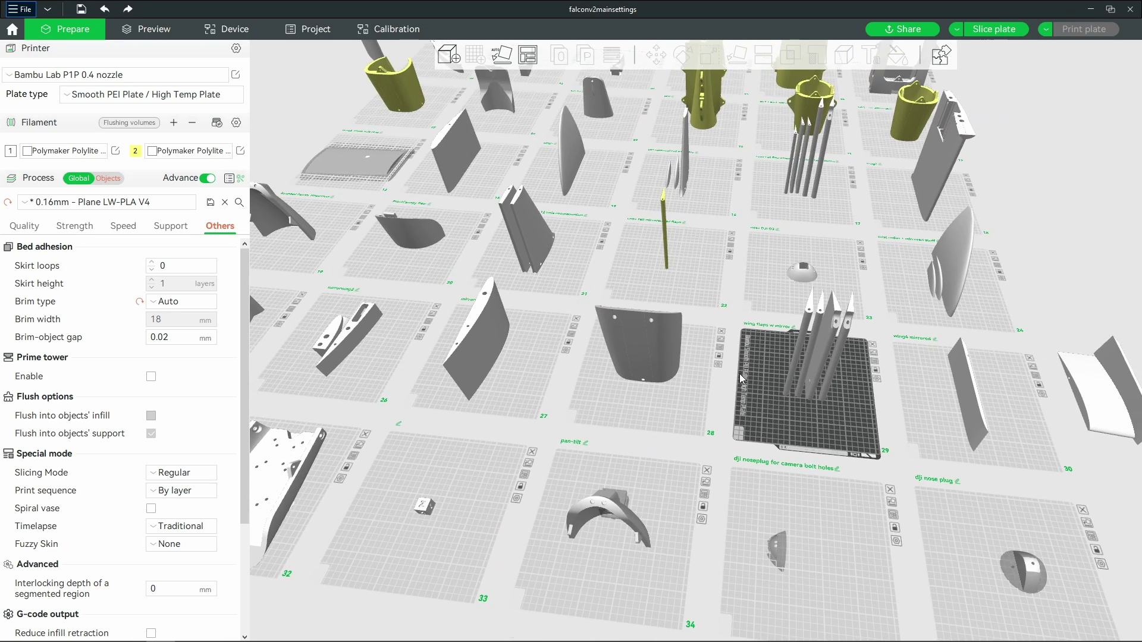
{"action": "scroll", "coordinate": [947, 440], "scroll_direction": "up", "scroll_amount": 5}
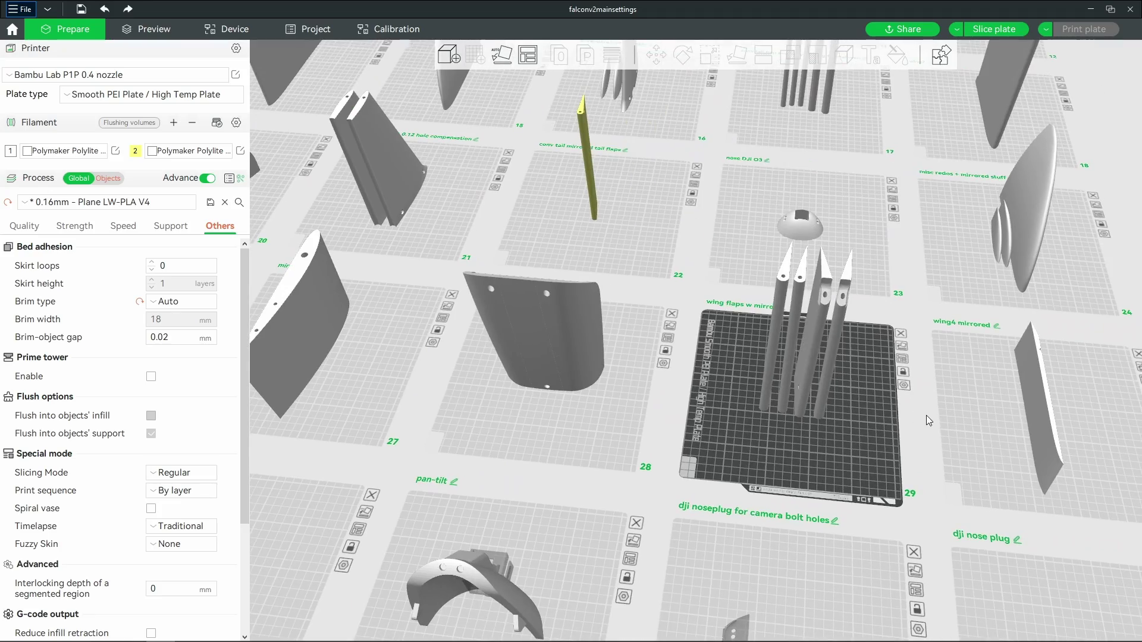
{"action": "left_click_drag", "start_coordinate": [926, 415], "coordinate": [805, 382]}
{"action": "left_click", "coordinate": [784, 377]}
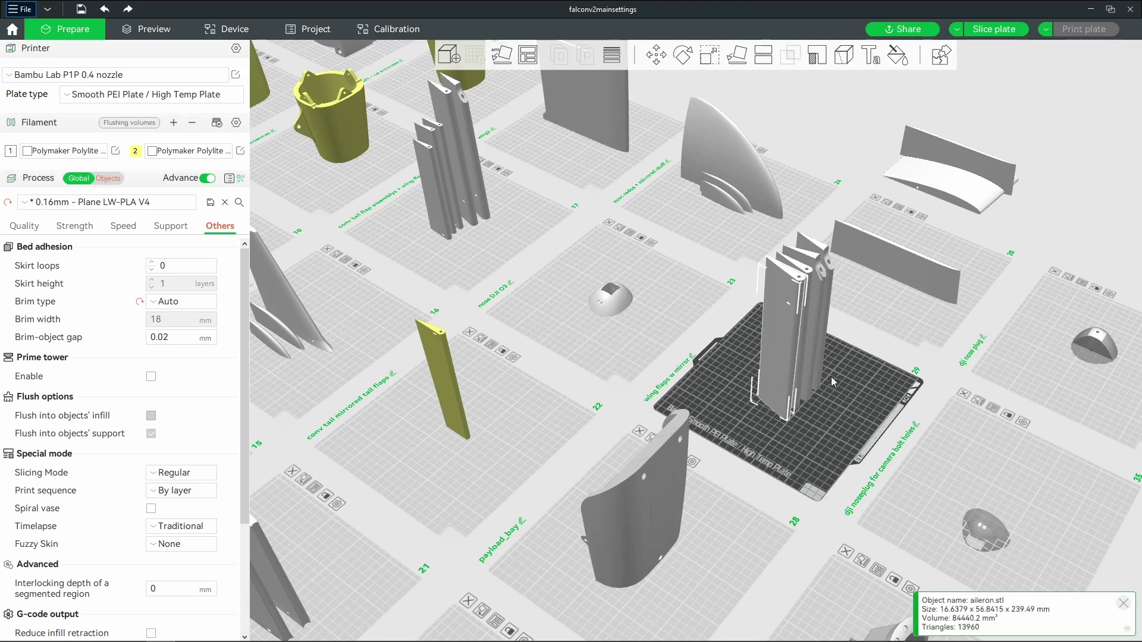
{"action": "left_click_drag", "start_coordinate": [906, 365], "coordinate": [841, 368]}
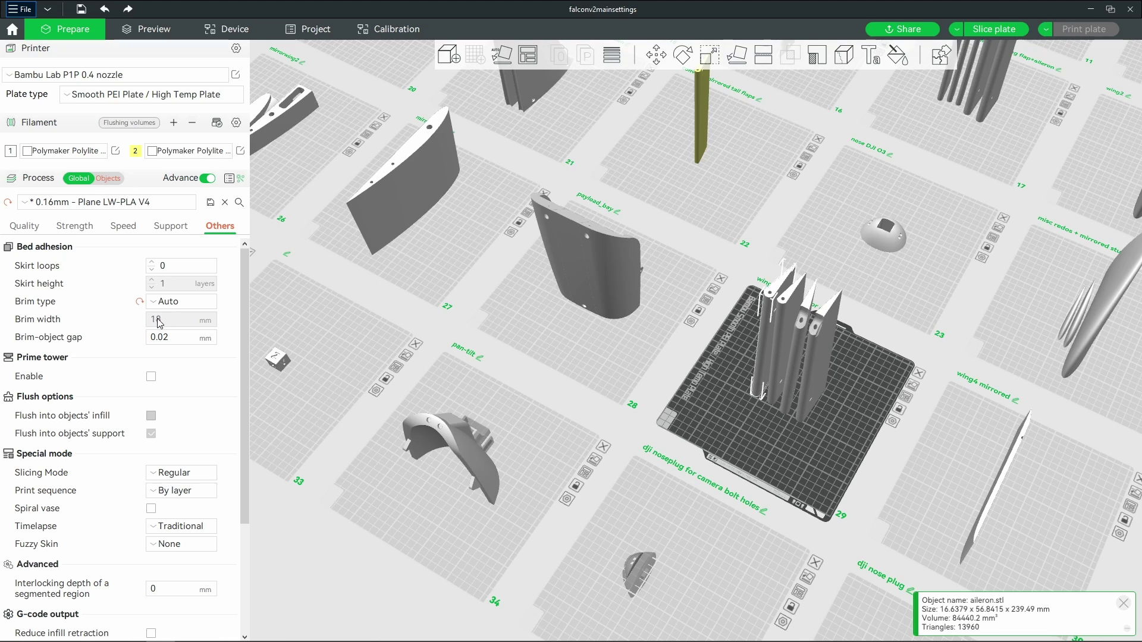
{"action": "left_click", "coordinate": [807, 370]}
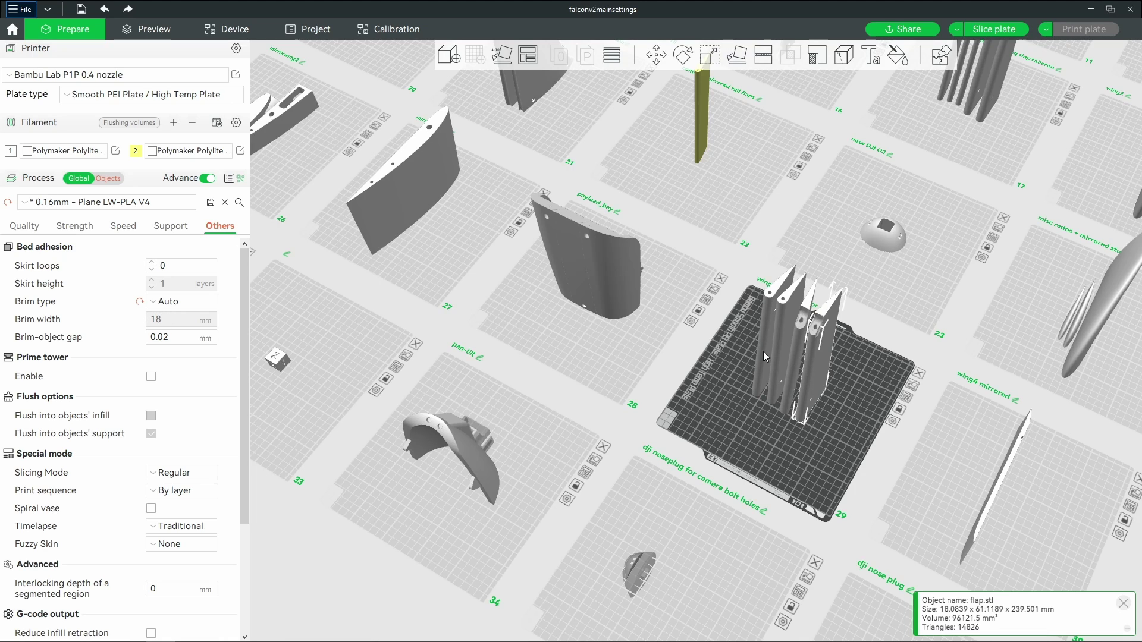
{"action": "left_click_drag", "start_coordinate": [880, 440], "coordinate": [789, 415]}
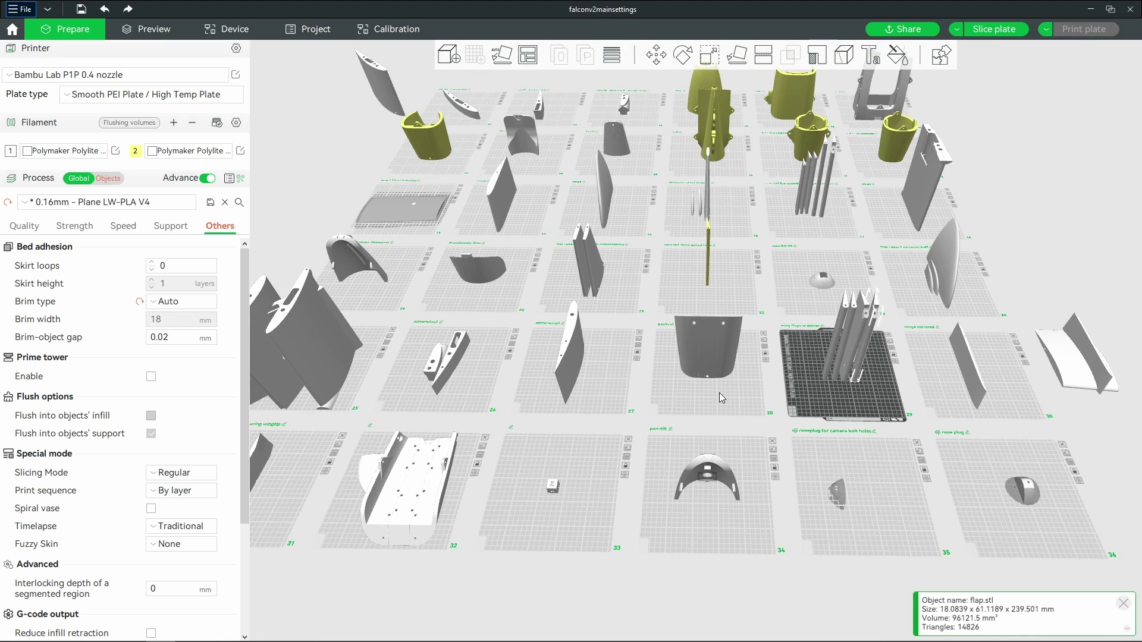
- Review the Support tab: support disabled, tree(auto) type, 75° threshold, 0.2 mm Z distances
{"action": "scroll", "coordinate": [719, 392], "scroll_direction": "down", "scroll_amount": 1}
{"action": "scroll", "coordinate": [719, 392], "scroll_direction": "up", "scroll_amount": 2}
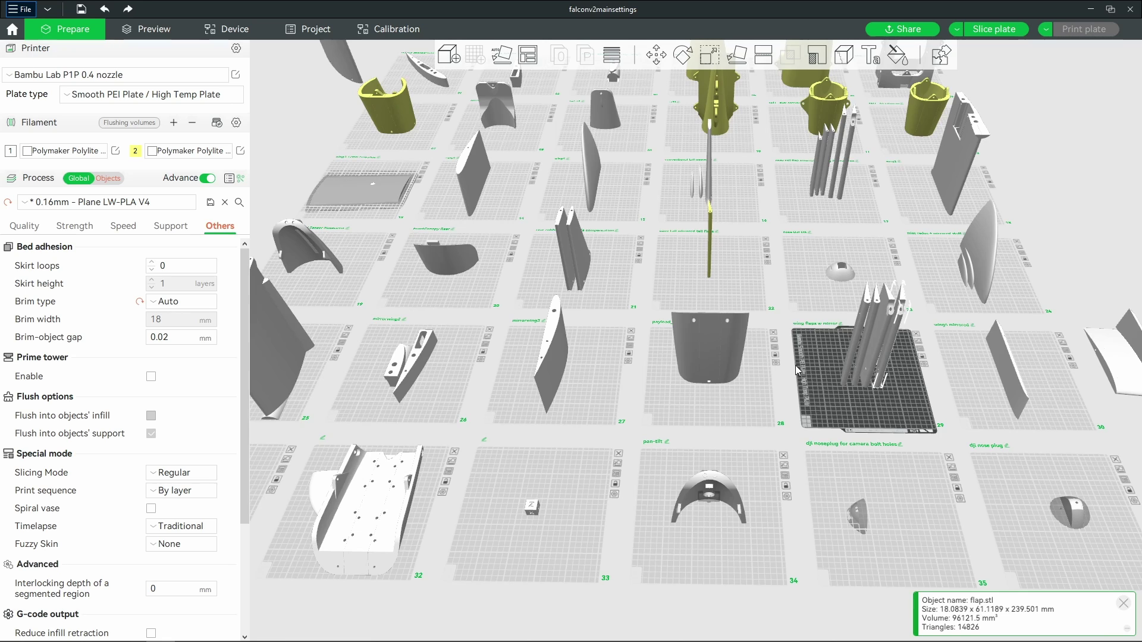
{"action": "scroll", "coordinate": [772, 381], "scroll_direction": "down", "scroll_amount": 2}
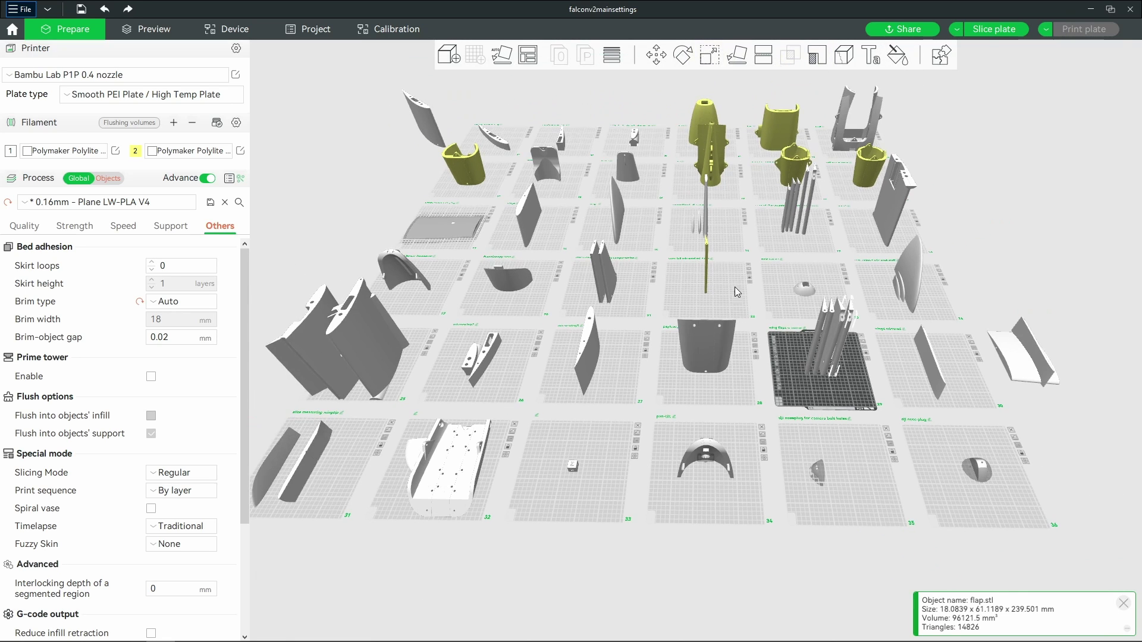
{"action": "scroll", "coordinate": [761, 297], "scroll_direction": "up", "scroll_amount": 2}
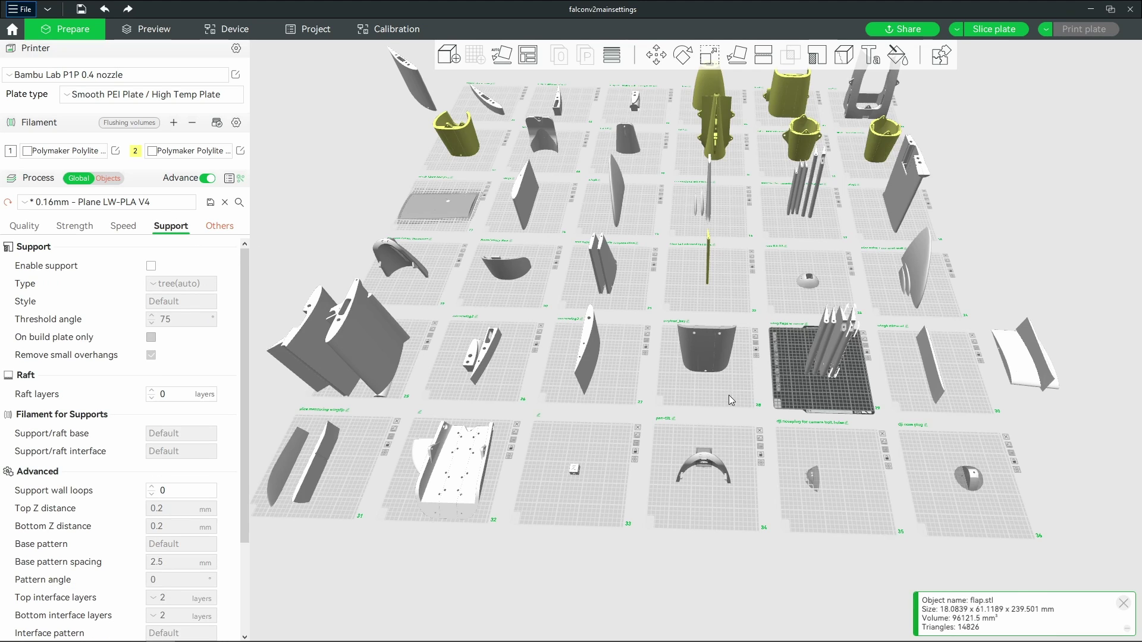
{"action": "right_click_drag", "start_coordinate": [693, 402], "coordinate": [711, 451]}
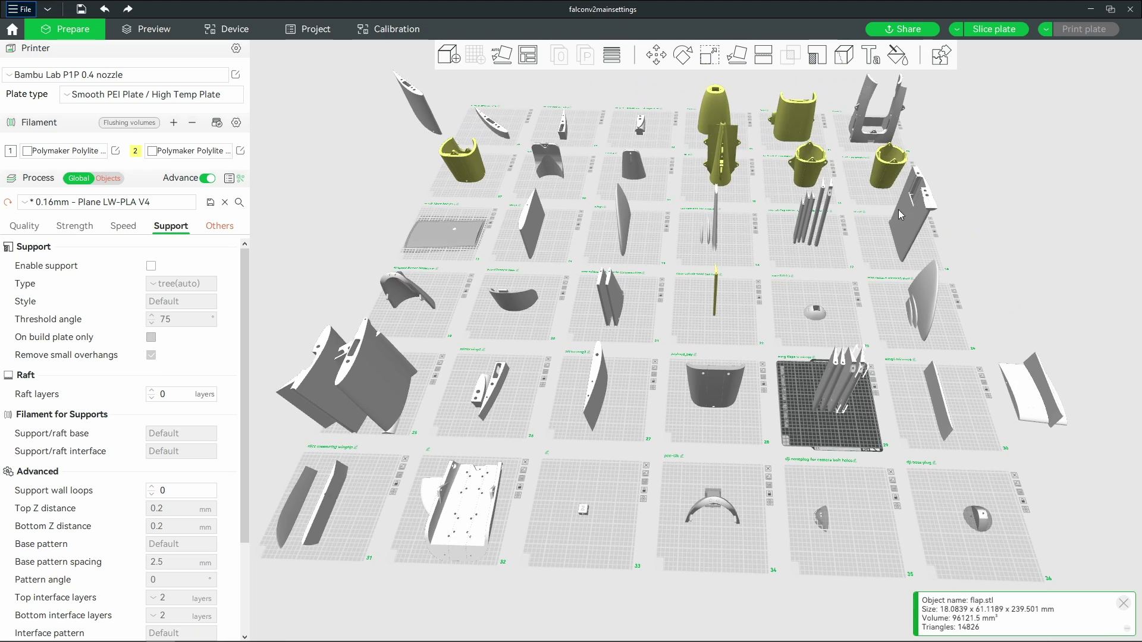
- Lay the wing2 part on plate 18 down onto one of its faces with Lay on Face
{"action": "scroll", "coordinate": [953, 203], "scroll_direction": "up", "scroll_amount": 5}
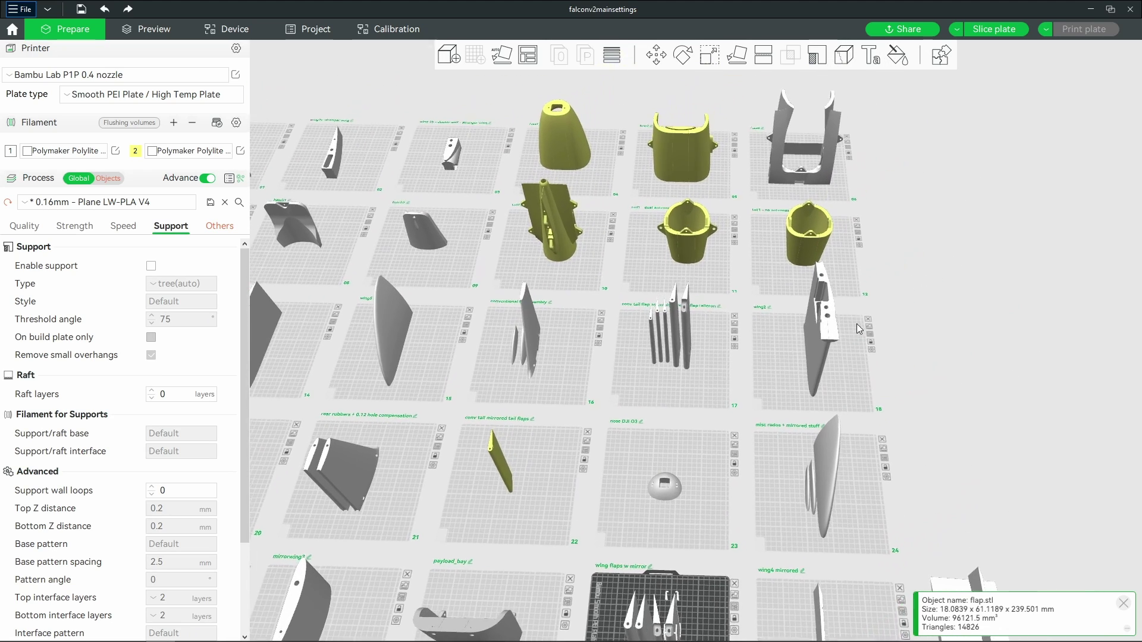
{"action": "right_click_drag", "start_coordinate": [859, 329], "coordinate": [852, 336]}
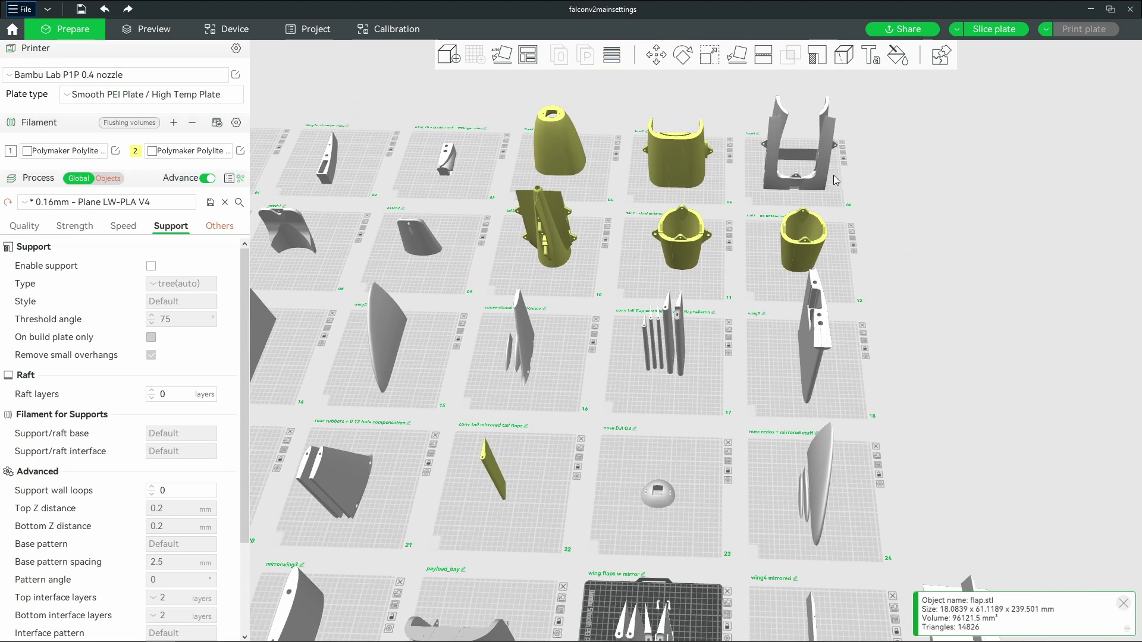
{"action": "left_click", "coordinate": [822, 367]}
{"action": "left_click_drag", "start_coordinate": [822, 367], "coordinate": [988, 383]}
{"action": "scroll", "coordinate": [627, 358], "scroll_direction": "up", "scroll_amount": 8}
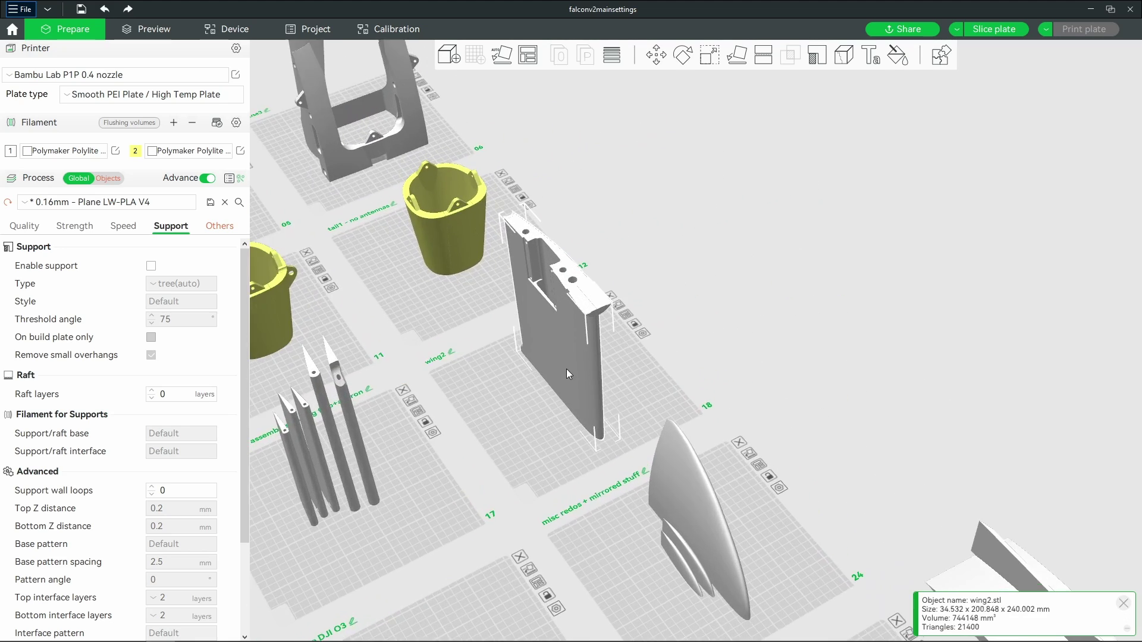
{"action": "scroll", "coordinate": [658, 342], "scroll_direction": "down", "scroll_amount": 10}
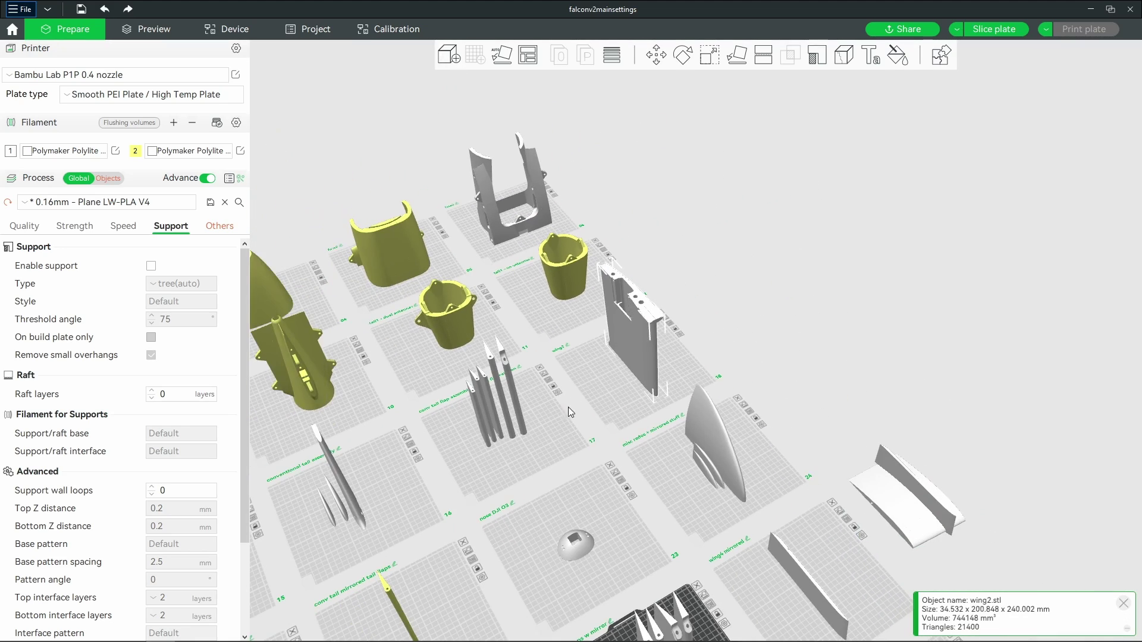
{"action": "right_click_drag", "start_coordinate": [657, 405], "coordinate": [691, 298]}
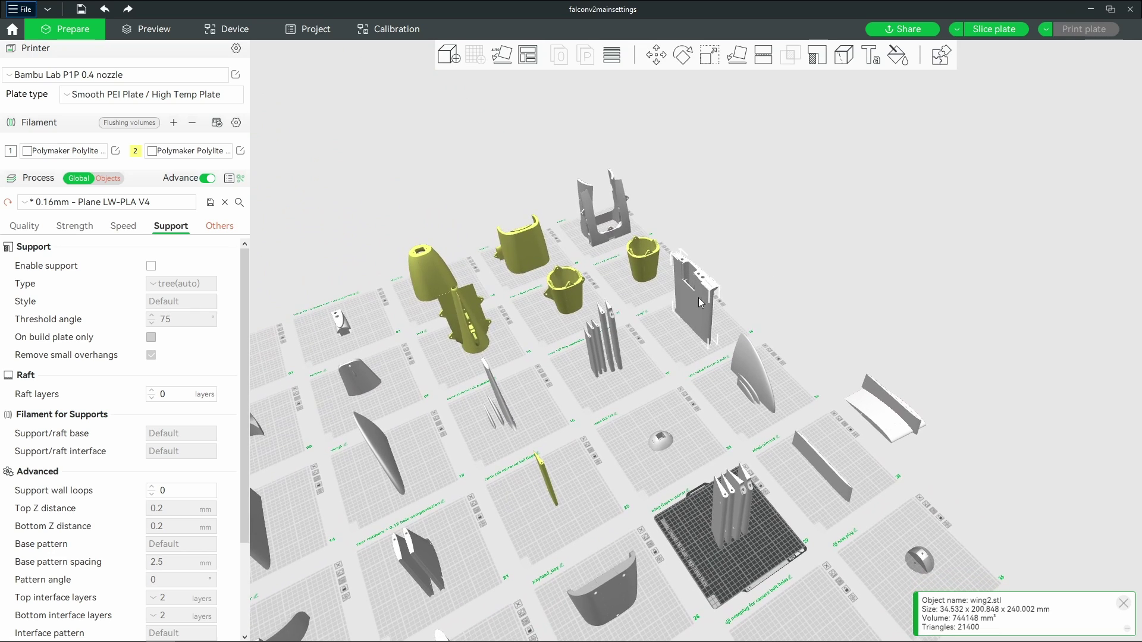
{"action": "scroll", "coordinate": [699, 301], "scroll_direction": "up", "scroll_amount": 5}
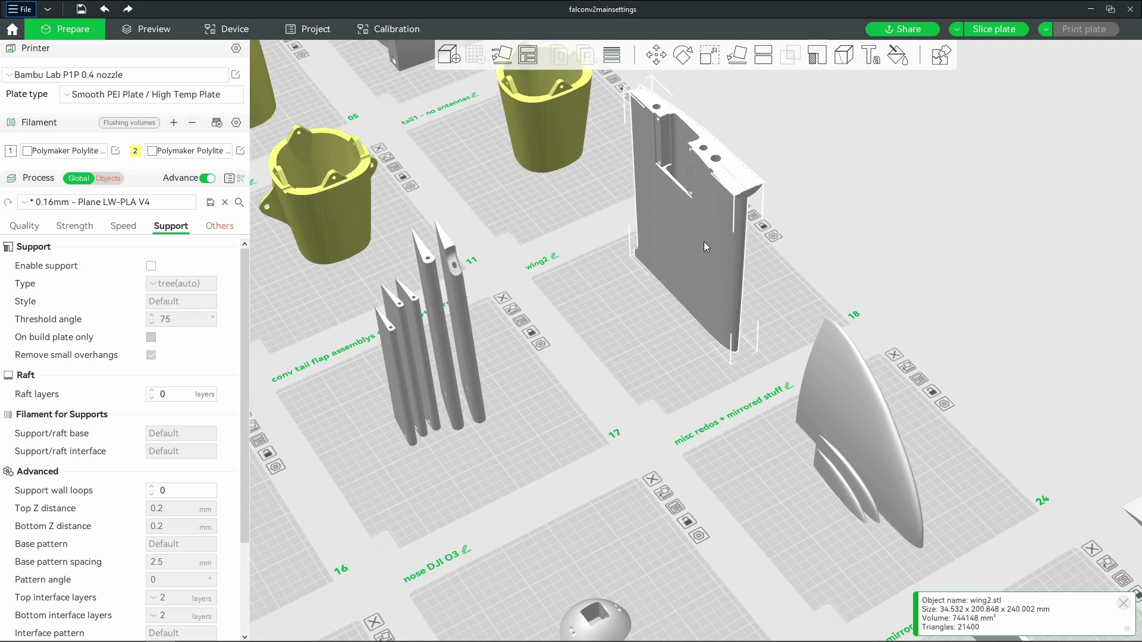
{"action": "left_click", "coordinate": [748, 55]}
{"action": "left_click", "coordinate": [732, 274]}
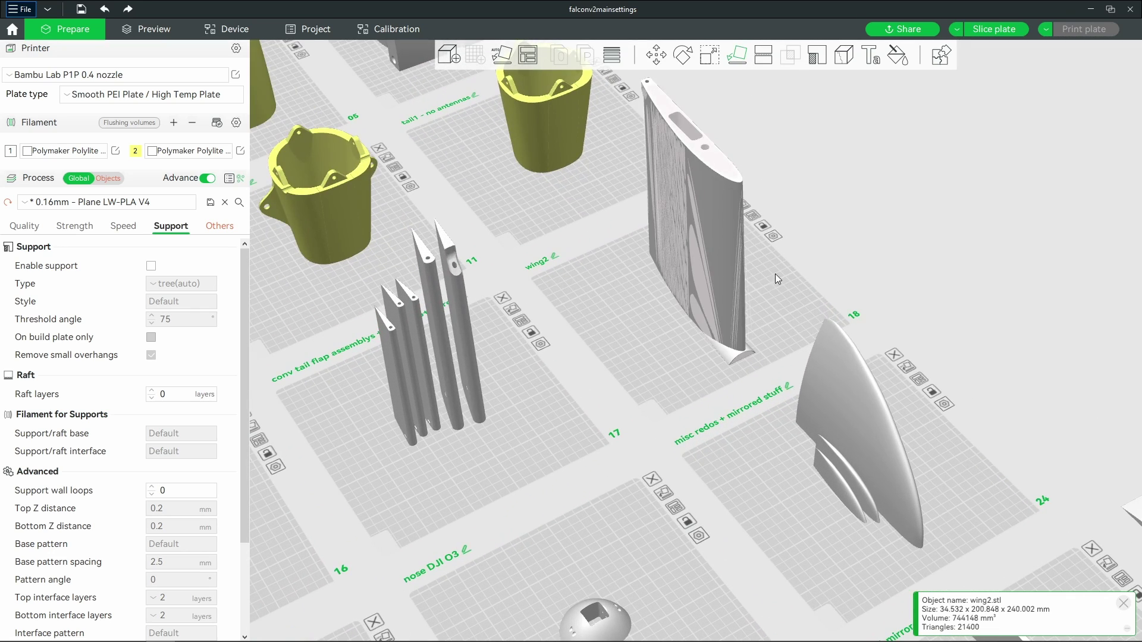
{"action": "left_click", "coordinate": [783, 274]}
- Orbit and zoom out to look over all the airplane plates
{"action": "left_click_drag", "start_coordinate": [904, 256], "coordinate": [722, 295]}
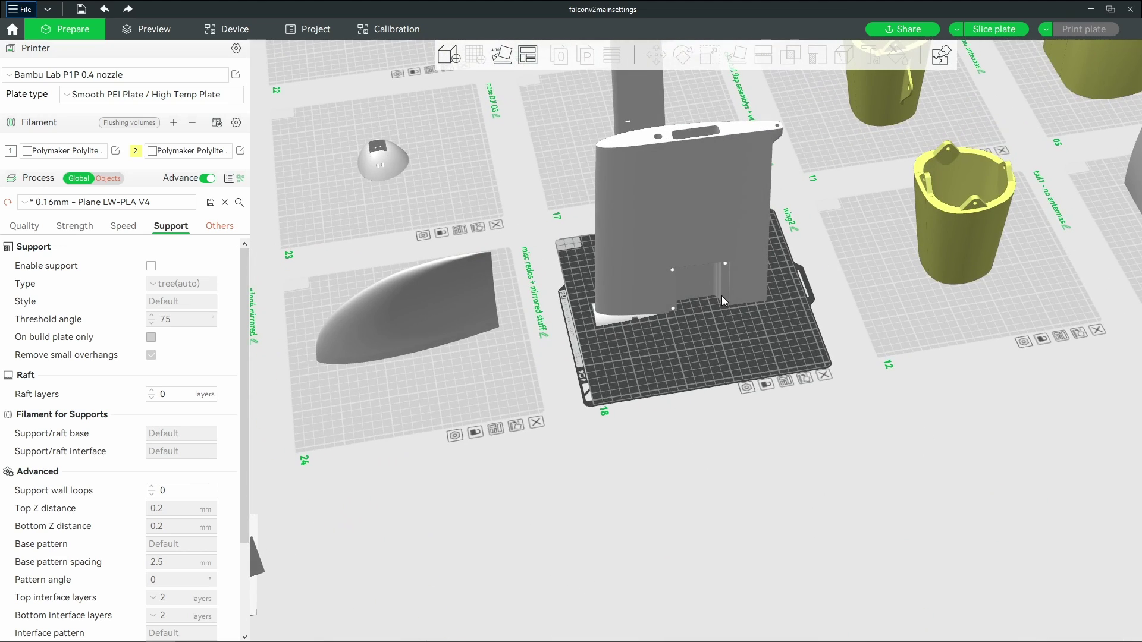
{"action": "left_click_drag", "start_coordinate": [798, 300], "coordinate": [680, 249]}
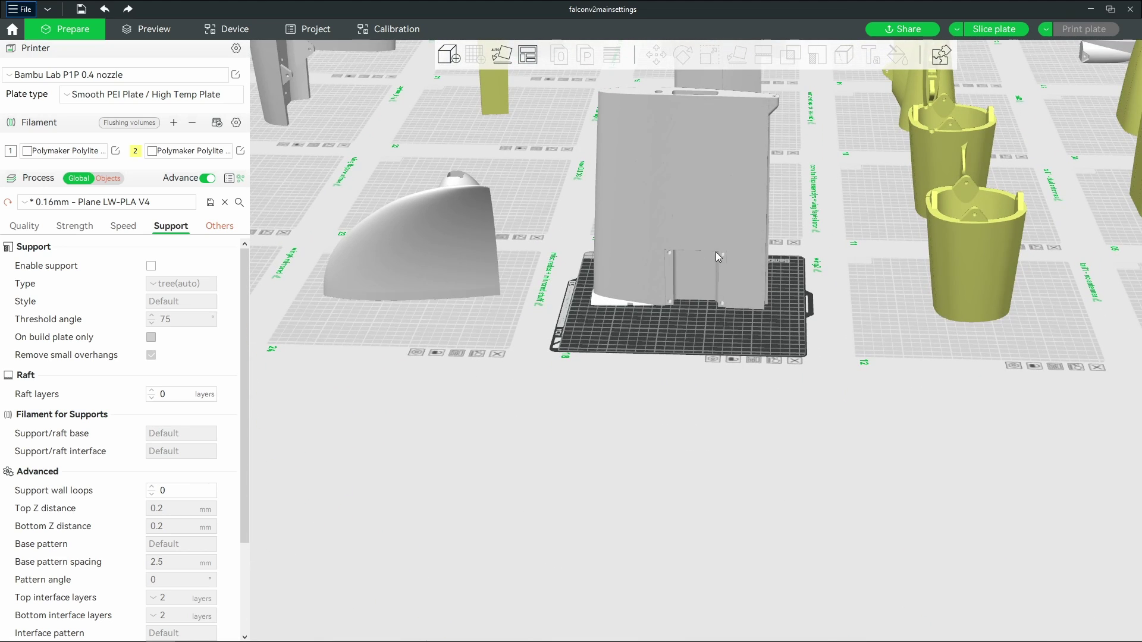
{"action": "scroll", "coordinate": [749, 305], "scroll_direction": "down", "scroll_amount": 2}
{"action": "left_click_drag", "start_coordinate": [749, 304], "coordinate": [609, 302]}
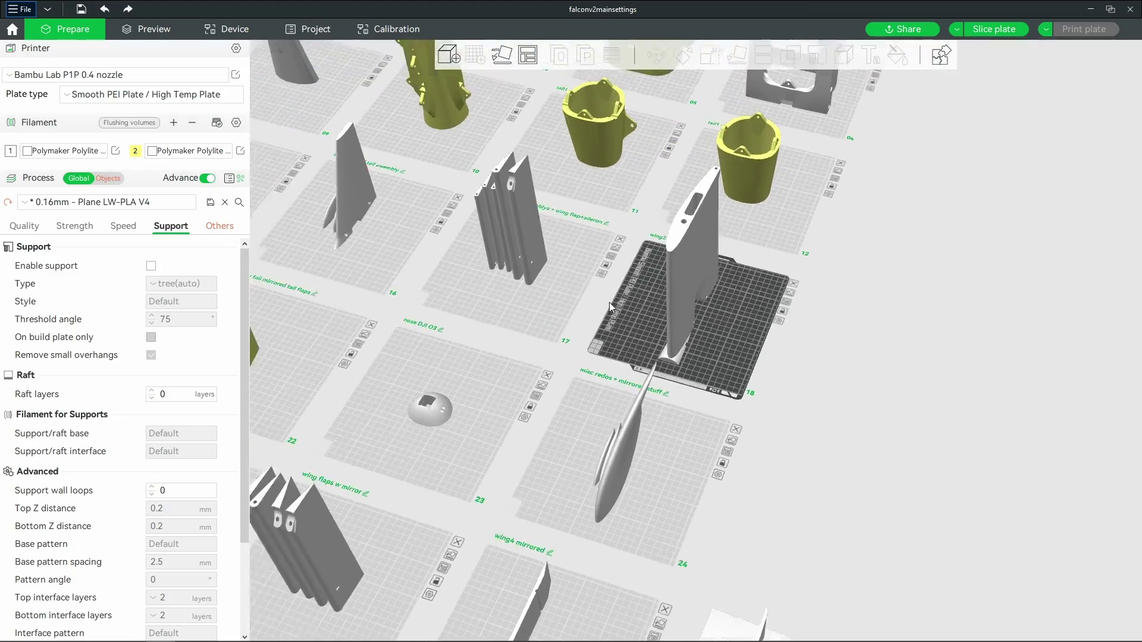
{"action": "scroll", "coordinate": [609, 302], "scroll_direction": "down", "scroll_amount": 5}
{"action": "scroll", "coordinate": [731, 329], "scroll_direction": "up", "scroll_amount": 5}
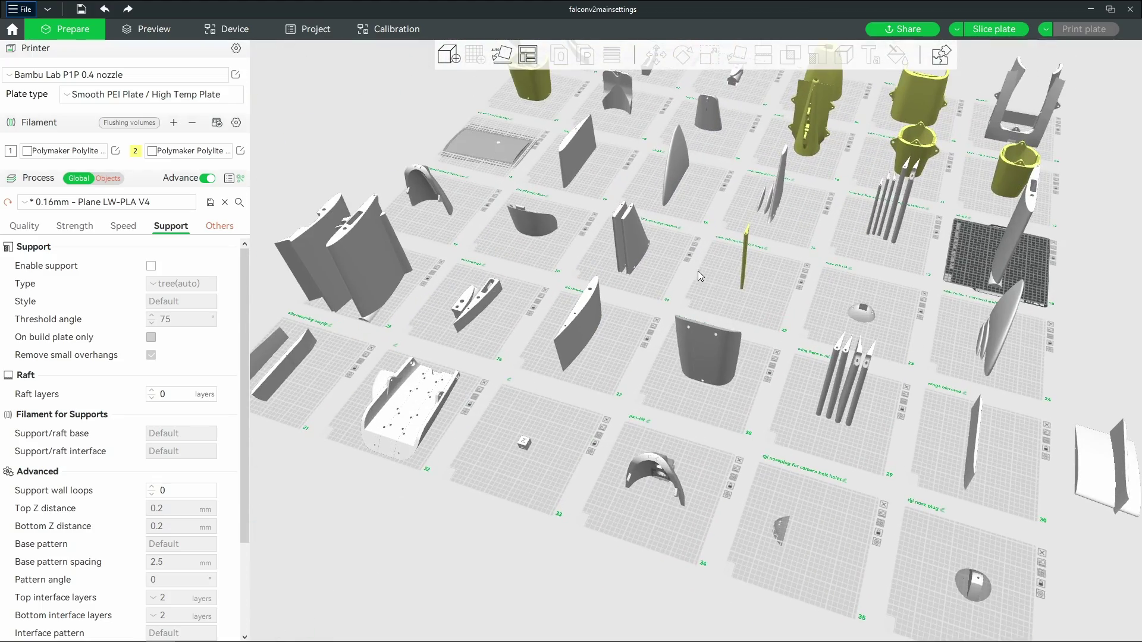
{"action": "left_click_drag", "start_coordinate": [698, 270], "coordinate": [707, 273]}
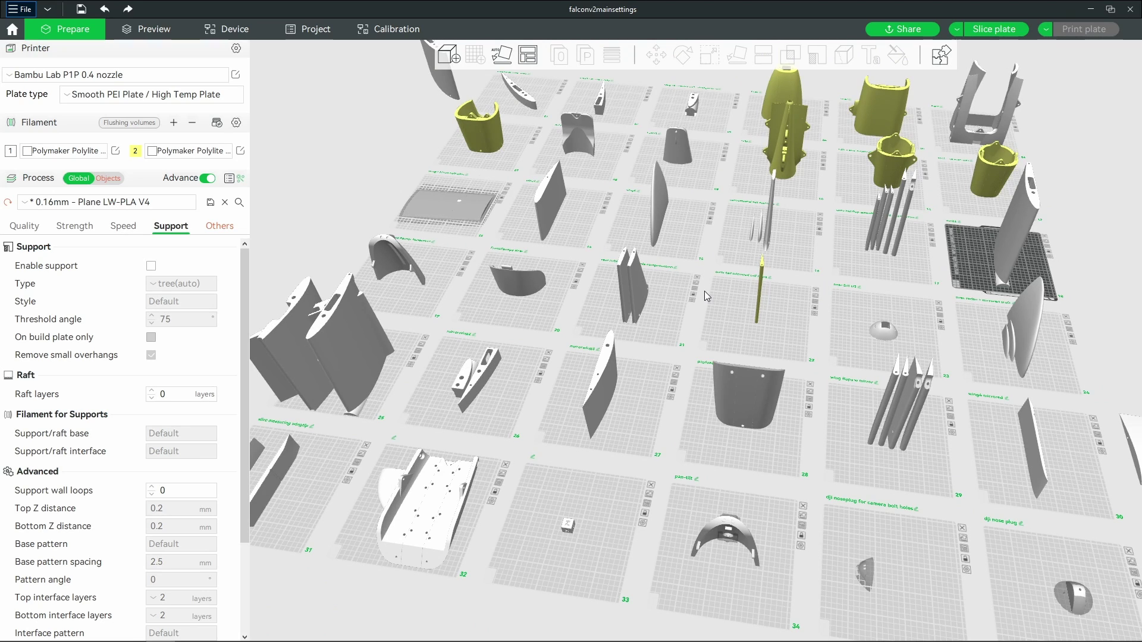
{"action": "scroll", "coordinate": [707, 296], "scroll_direction": "down", "scroll_amount": 2}
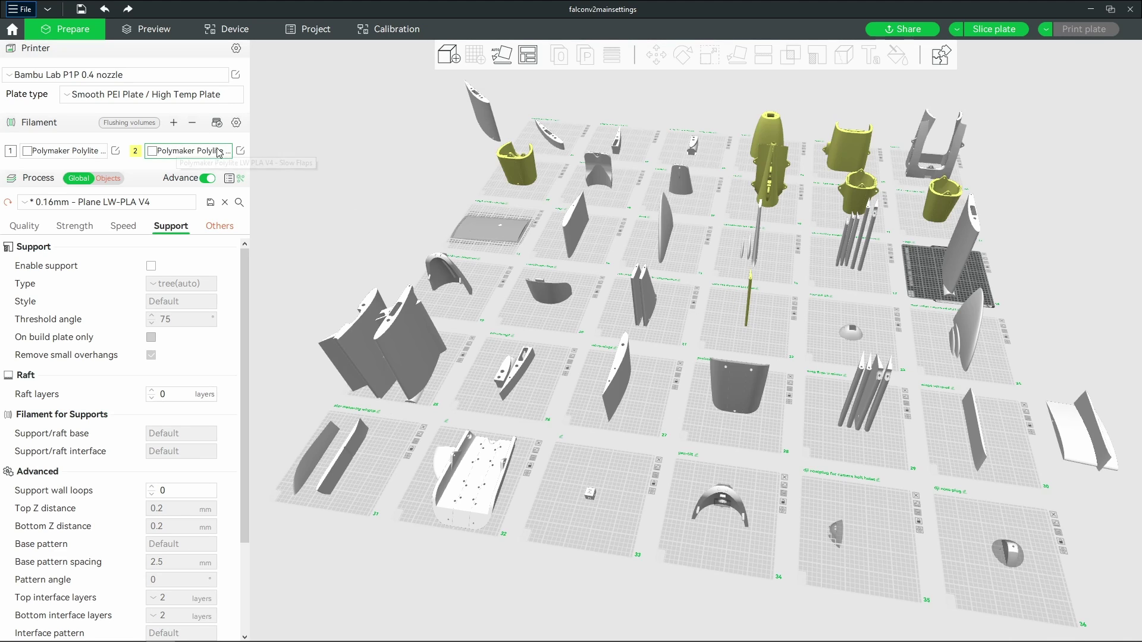
- Switch filament 2 from Slow Flaps to the Polymaker Polylite LW PLA V3 preset
{"action": "left_click", "coordinate": [240, 150]}
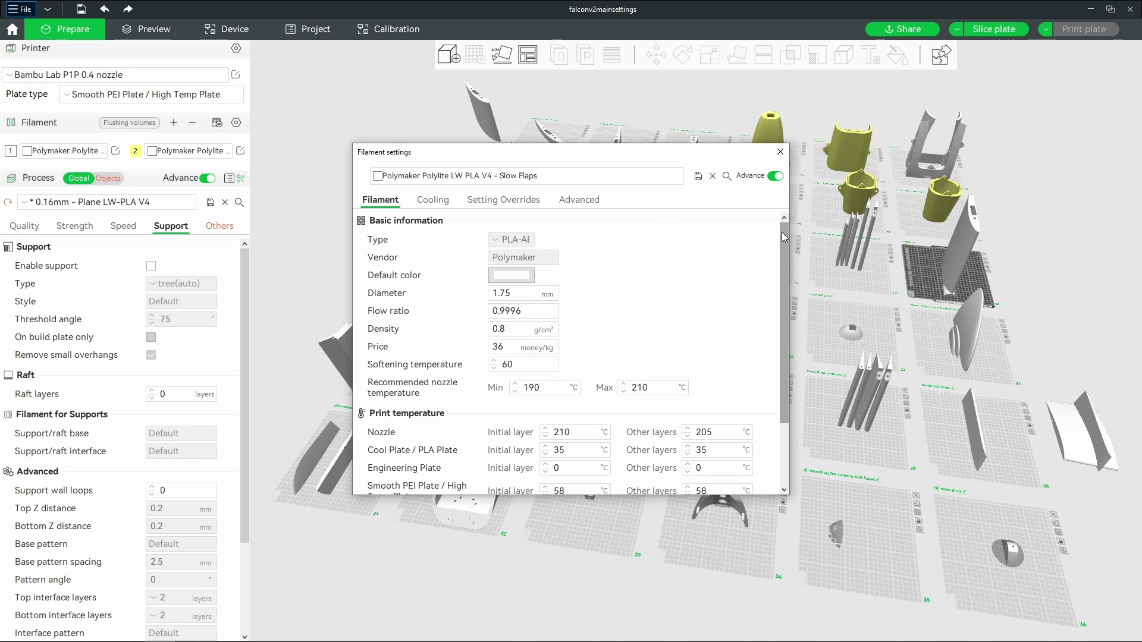
{"action": "left_click_drag", "start_coordinate": [786, 240], "coordinate": [777, 308]}
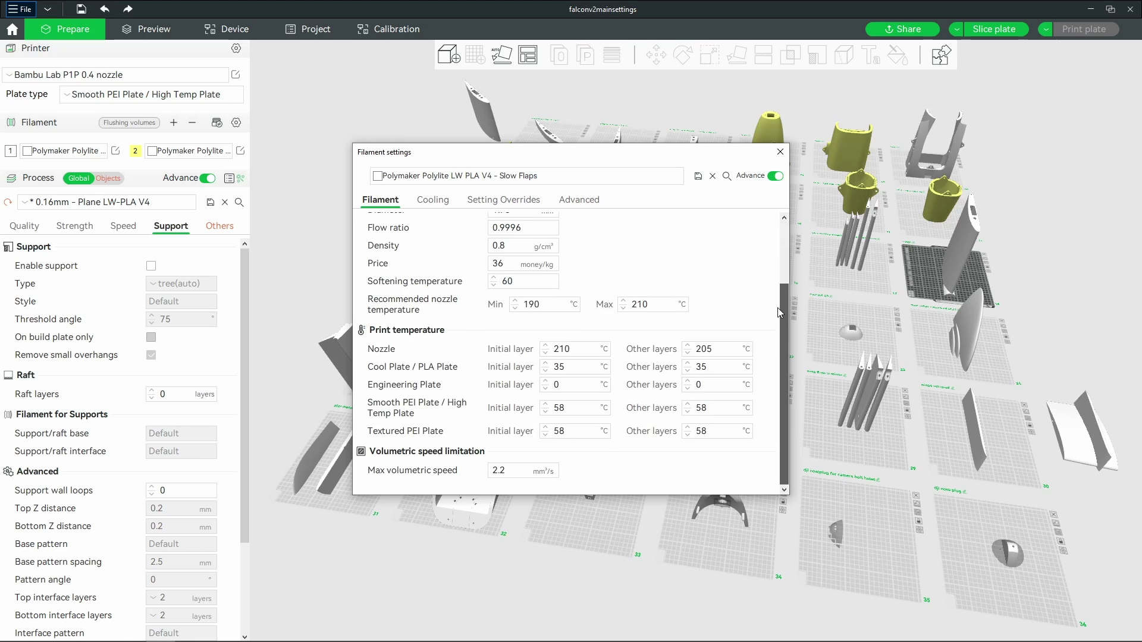
{"action": "scroll", "coordinate": [780, 277], "scroll_direction": "up", "scroll_amount": 5}
{"action": "scroll", "coordinate": [787, 372], "scroll_direction": "down", "scroll_amount": 5}
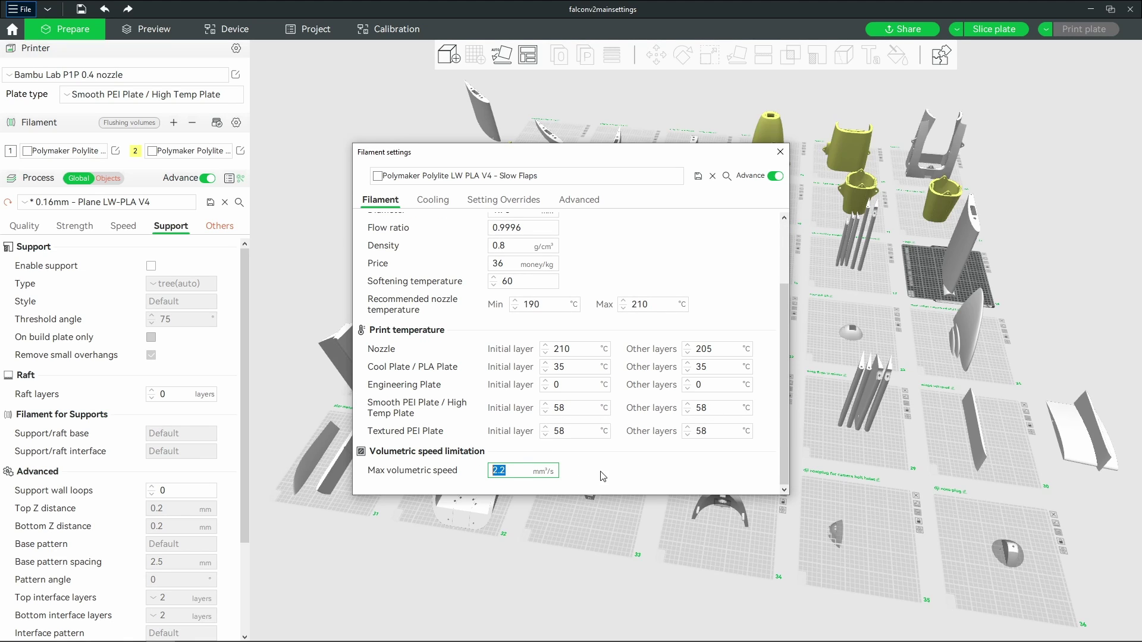
{"action": "scroll", "coordinate": [781, 419], "scroll_direction": "up", "scroll_amount": 3}
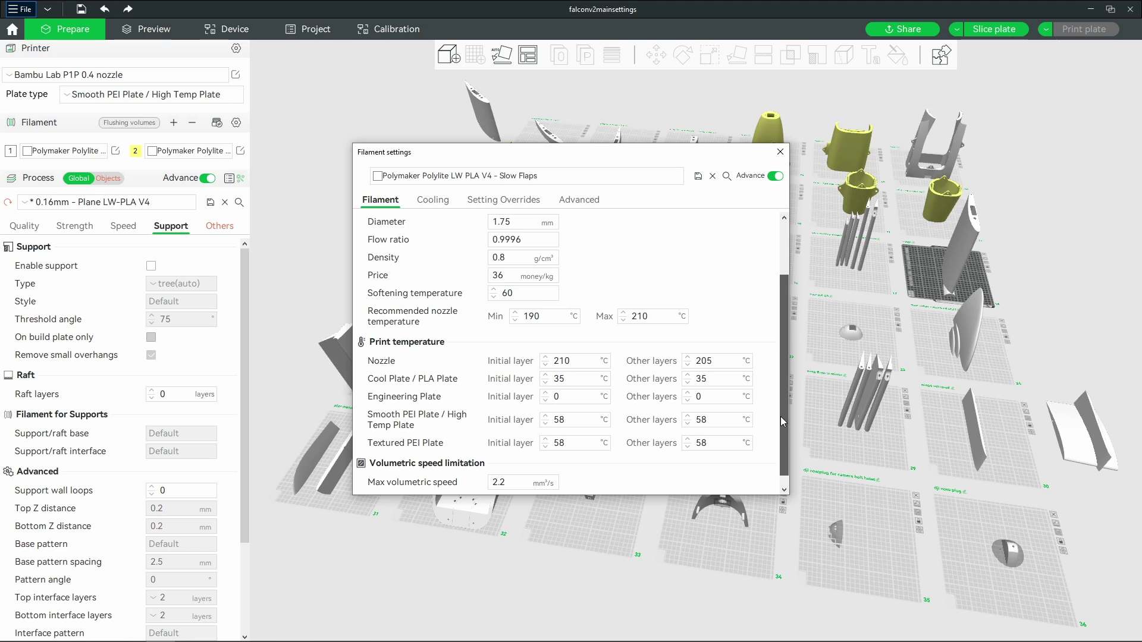
{"action": "left_click", "coordinate": [604, 175]}
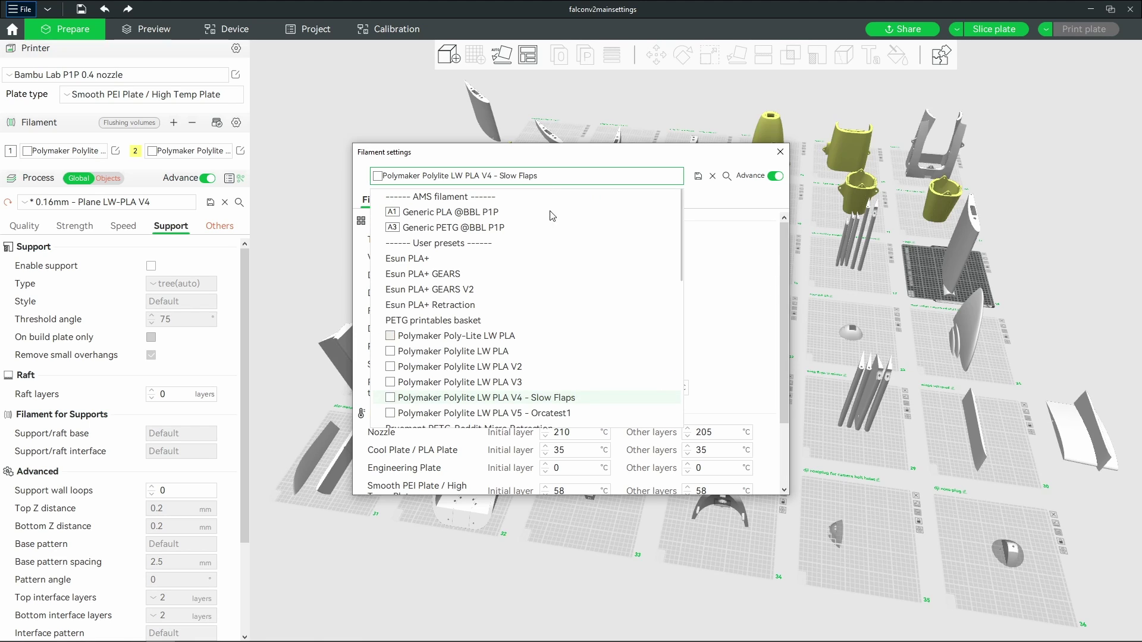
{"action": "left_click", "coordinate": [546, 388]}
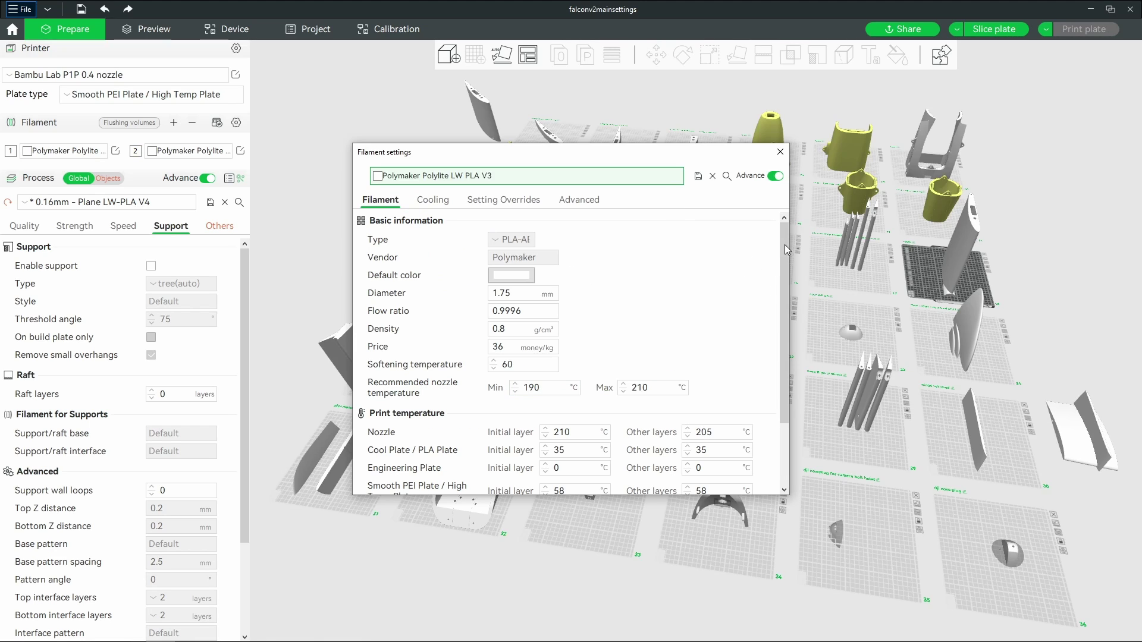
- Change filament 2 to the Polymaker Polylite LW PLA V2 preset and close its settings
{"action": "left_click_drag", "start_coordinate": [785, 313], "coordinate": [783, 381]}
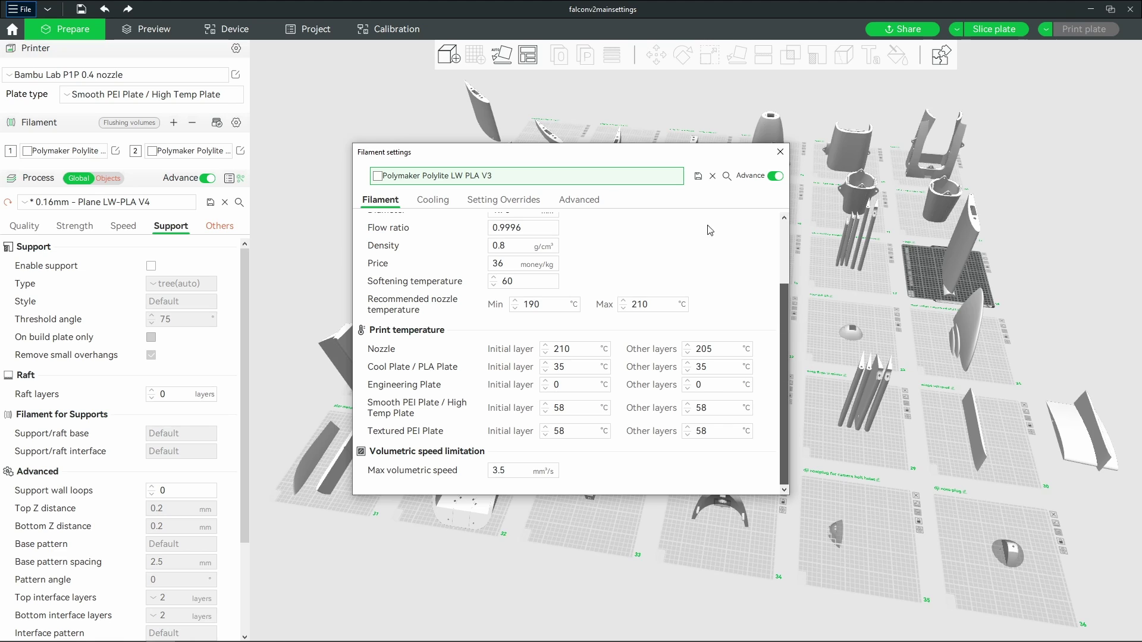
{"action": "scroll", "coordinate": [707, 231], "scroll_direction": "up", "scroll_amount": 2}
{"action": "left_click", "coordinate": [536, 175]}
{"action": "left_click", "coordinate": [523, 366]}
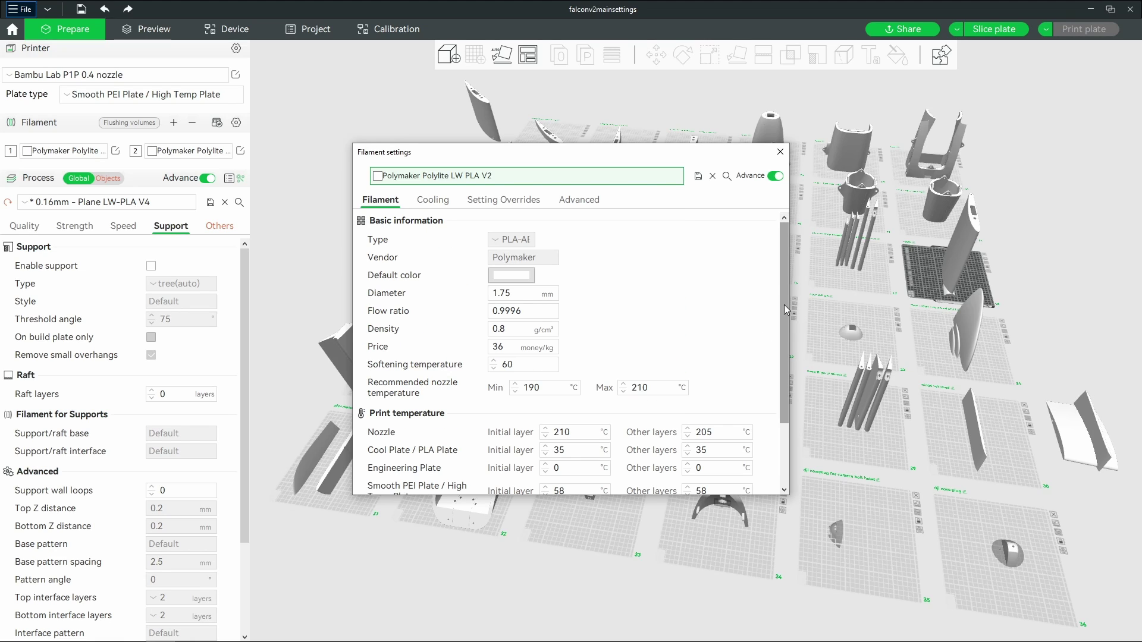
{"action": "left_click_drag", "start_coordinate": [792, 360], "coordinate": [793, 369]}
{"action": "scroll", "coordinate": [793, 372], "scroll_direction": "down", "scroll_amount": 3}
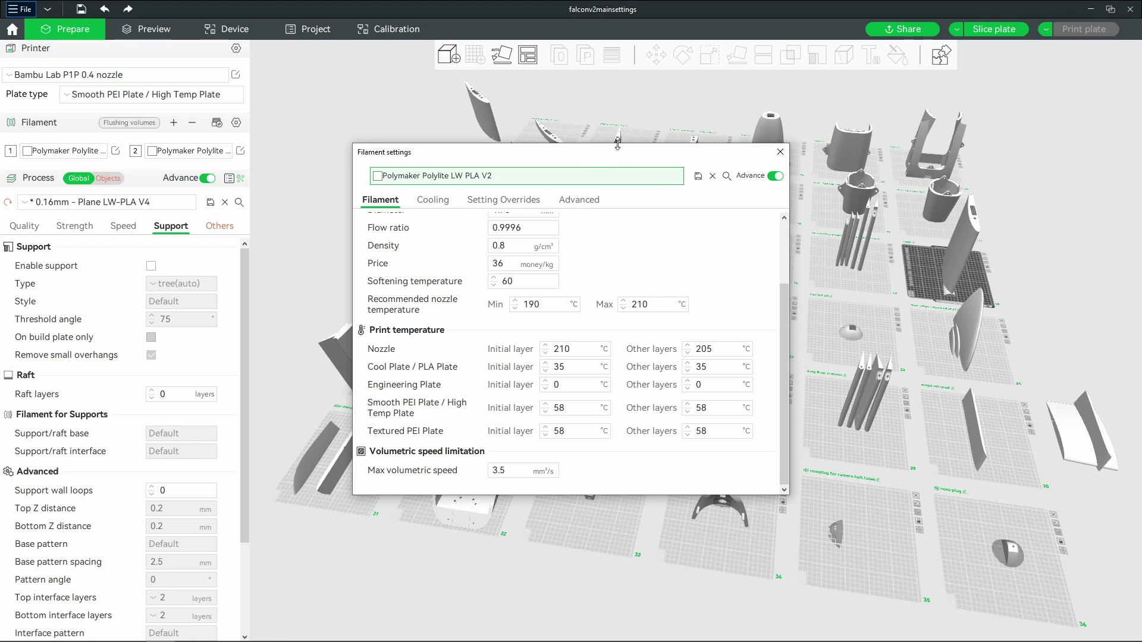
{"action": "left_click", "coordinate": [781, 153]}
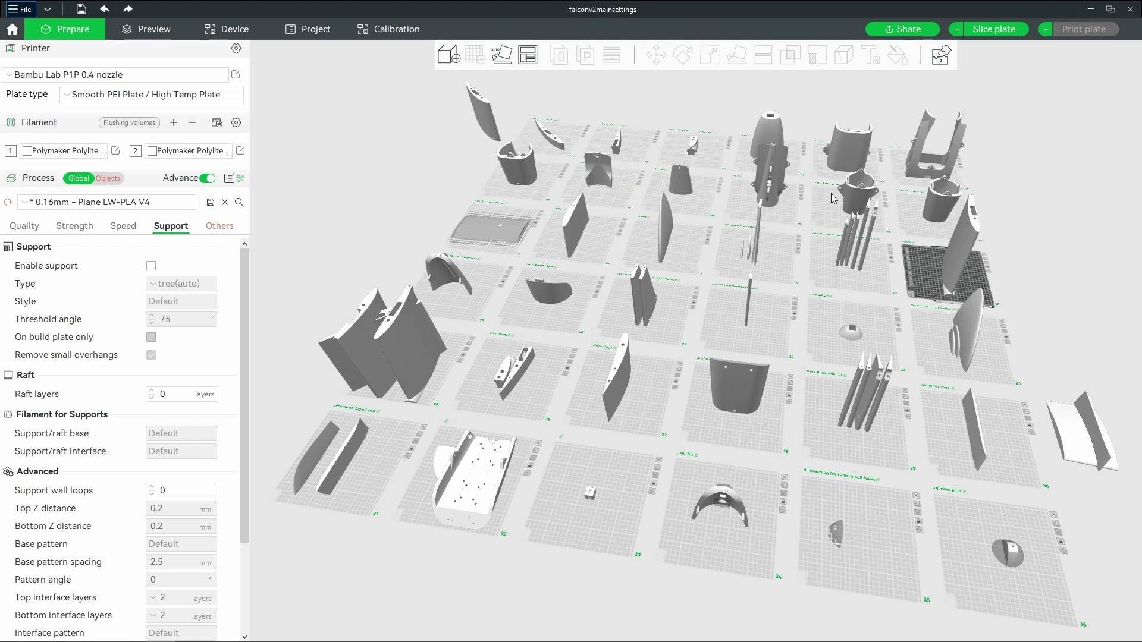
- Minimize the airplane project, then select plate 05 and plate 01's calibration cube in the glider project
{"action": "left_click", "coordinate": [1089, 10]}
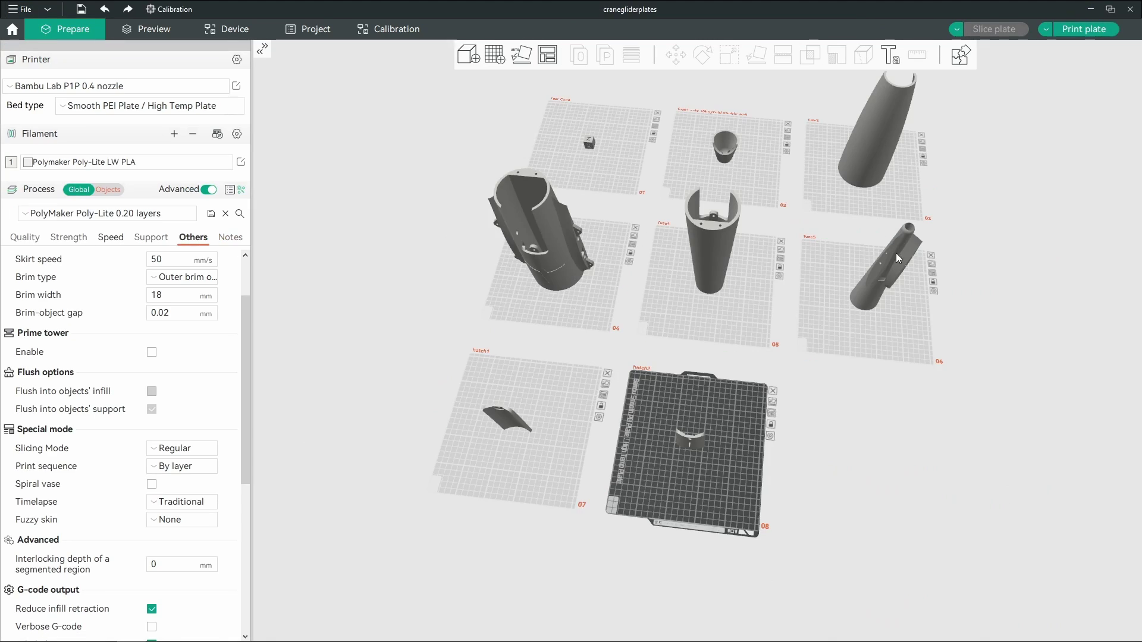
{"action": "left_click_drag", "start_coordinate": [874, 378], "coordinate": [758, 349]}
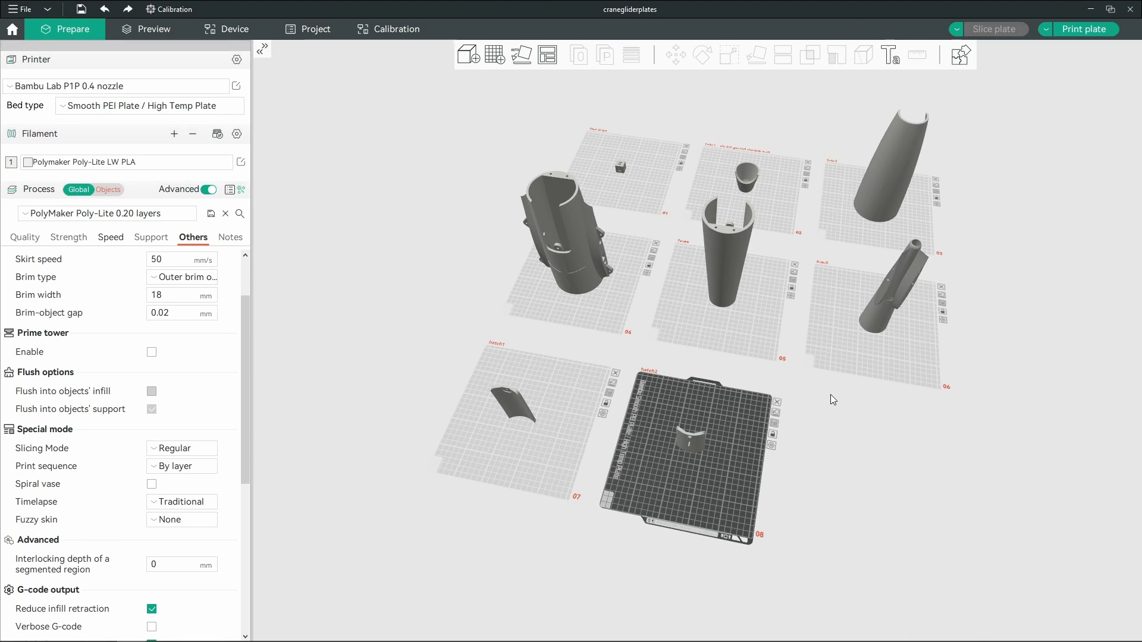
{"action": "scroll", "coordinate": [831, 394], "scroll_direction": "up", "scroll_amount": 2}
{"action": "left_click", "coordinate": [863, 410]}
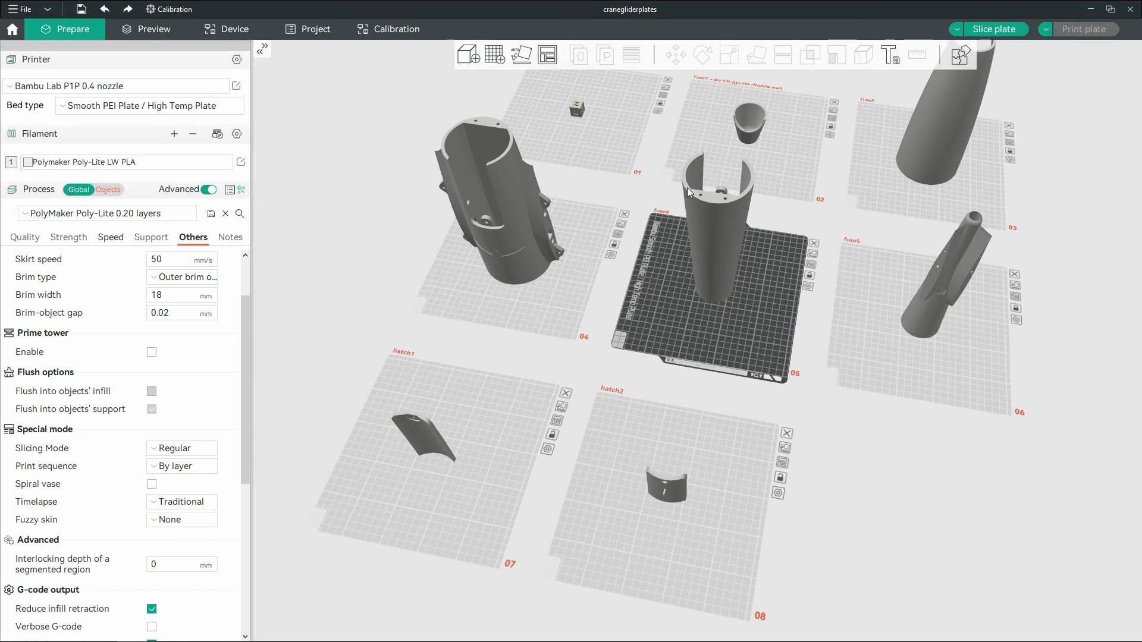
{"action": "left_click", "coordinate": [578, 110]}
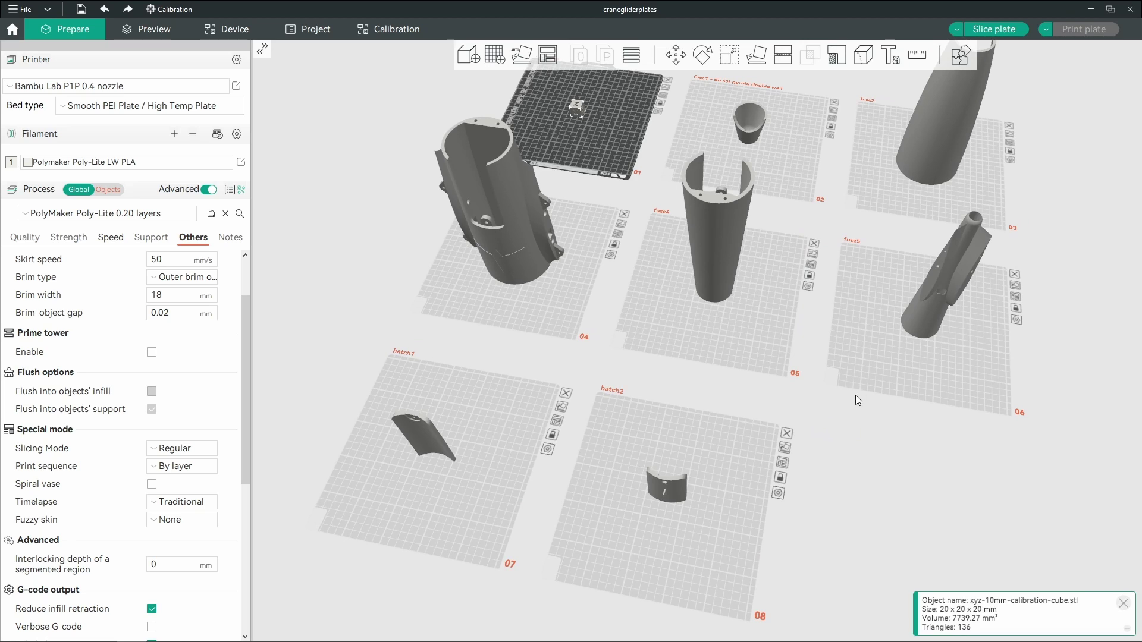
{"action": "left_click", "coordinate": [860, 445]}
{"action": "left_click_drag", "start_coordinate": [860, 444], "coordinate": [865, 438]}
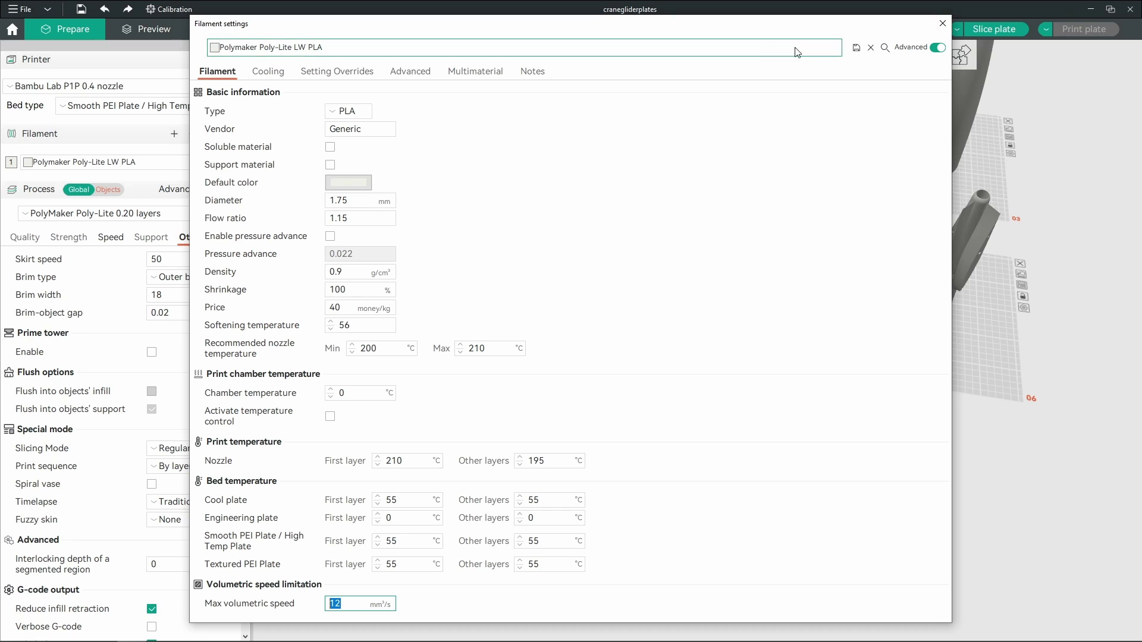
{"action": "left_click", "coordinate": [943, 25]}
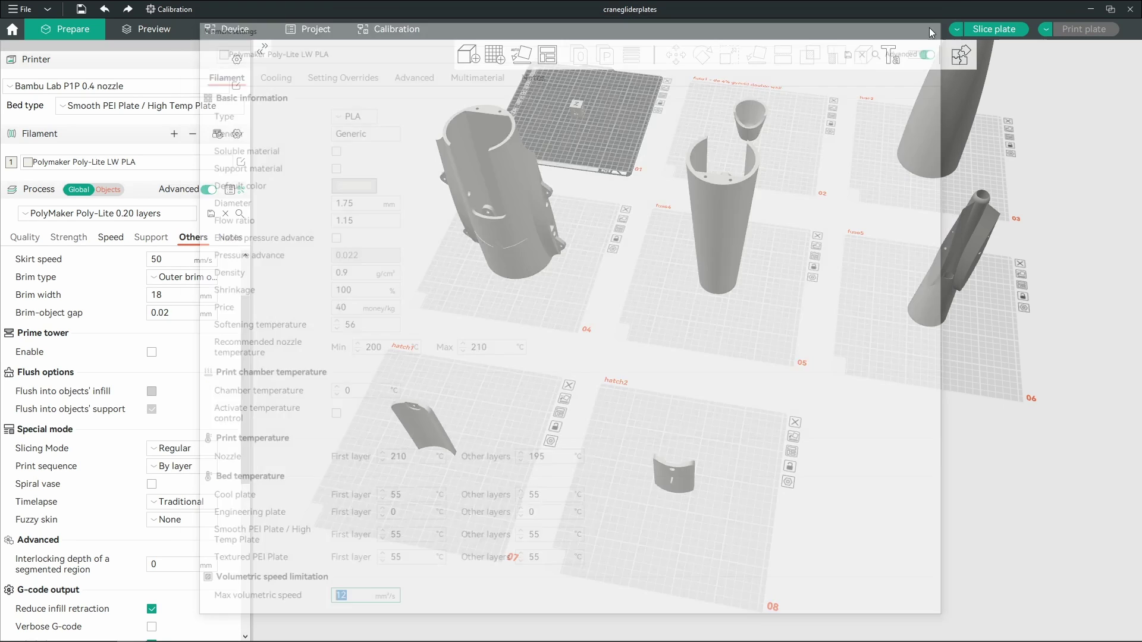
{"action": "scroll", "coordinate": [763, 281], "scroll_direction": "down", "scroll_amount": 3}
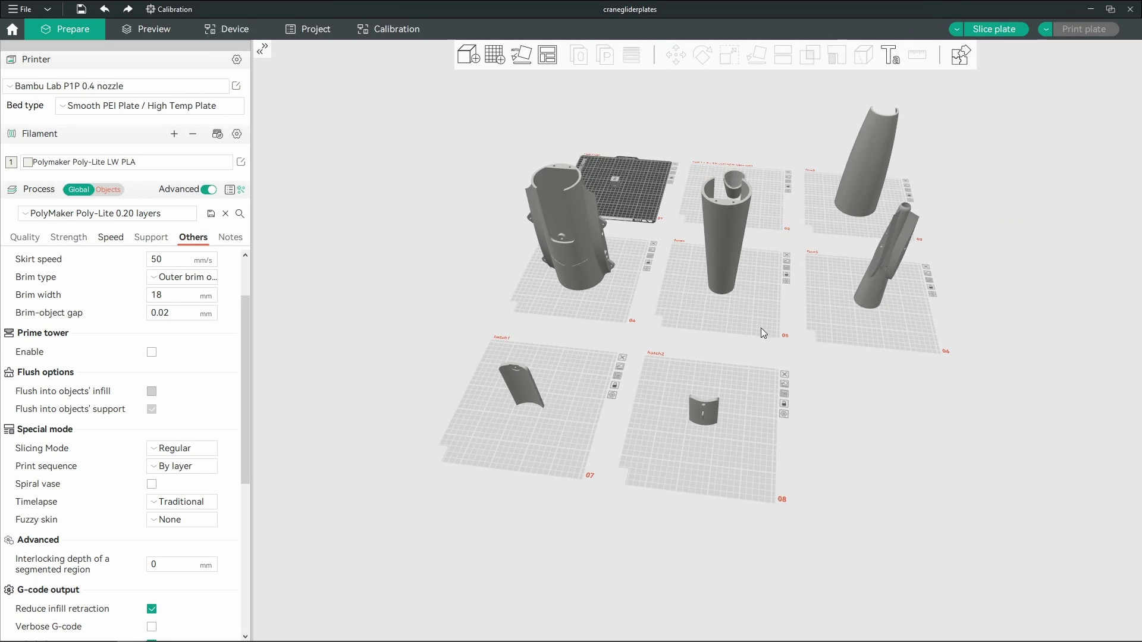